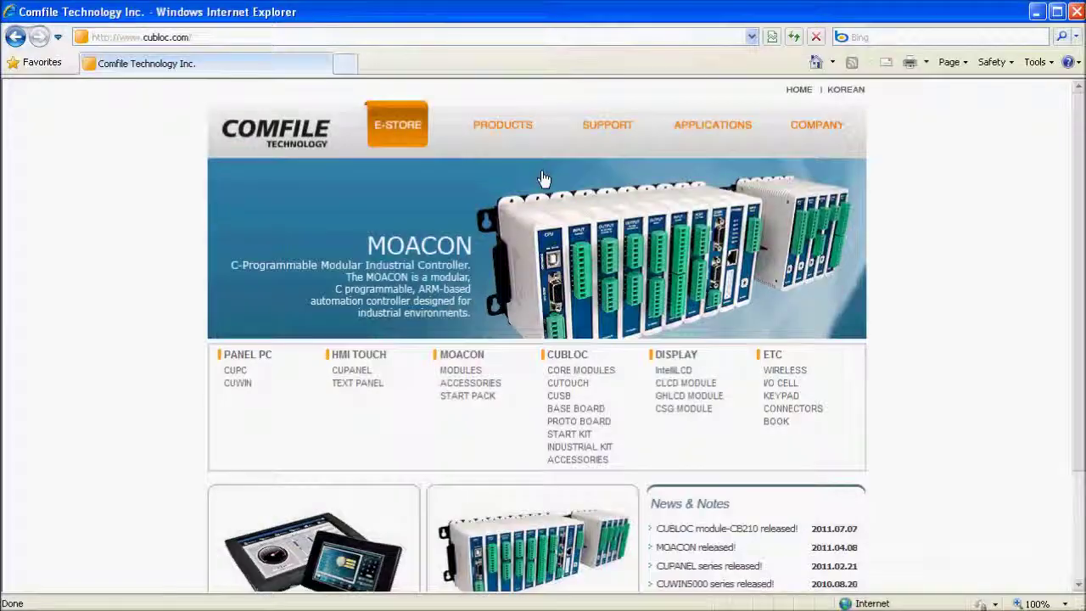
- Download the ActiveSync USB driver activesync_usb_cuwin5000.zip from Comfile's Panel PC support page and save it to the desktop
mouse_move(607, 134)
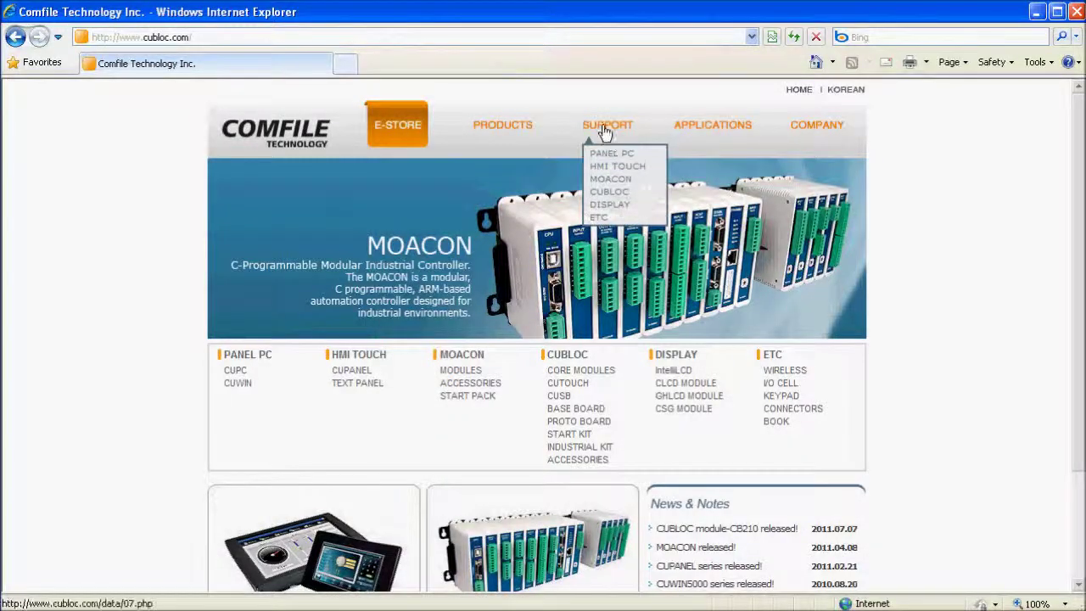
left_click(611, 160)
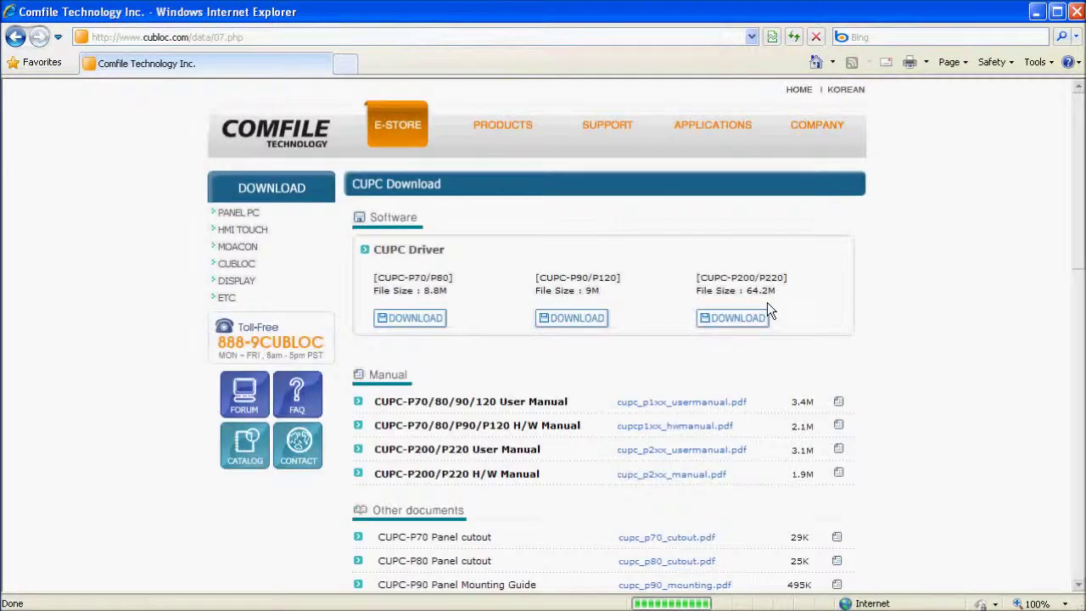
left_click(1079, 536)
left_click(1080, 543)
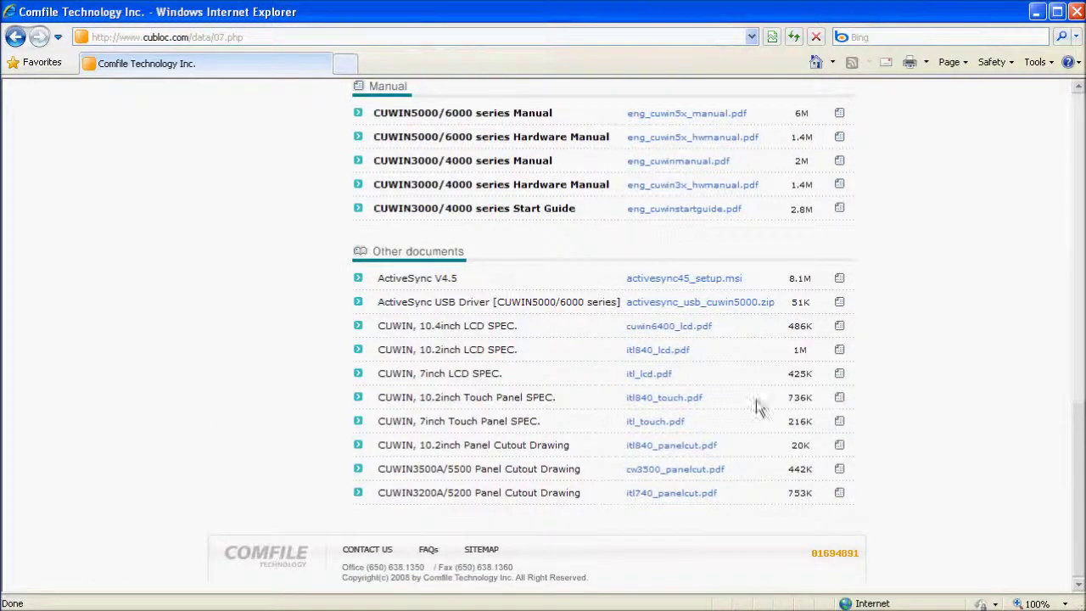
left_click(661, 308)
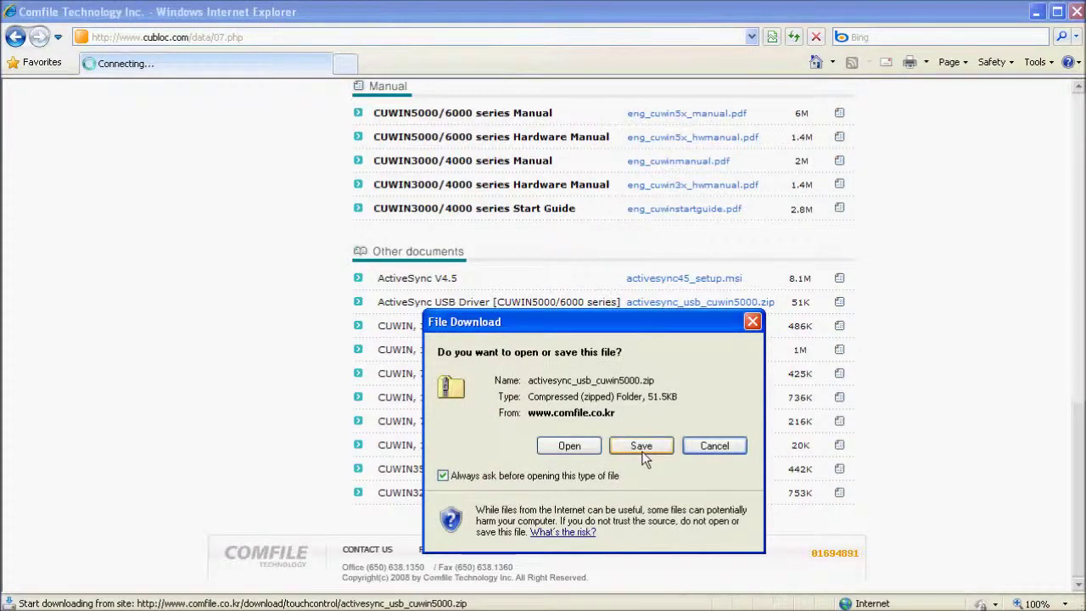
left_click(643, 448)
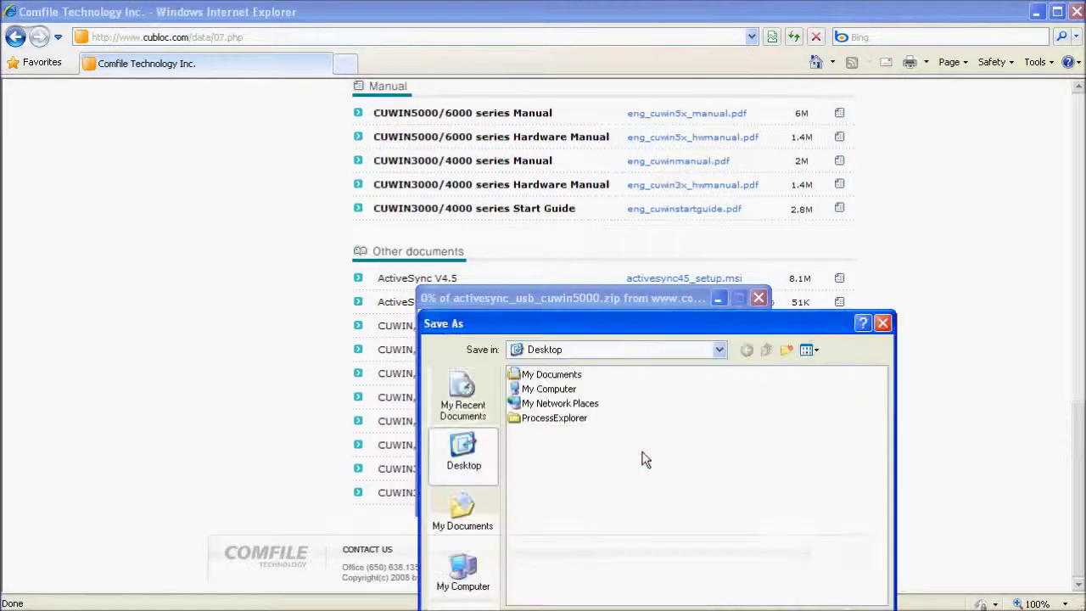
key("Return")
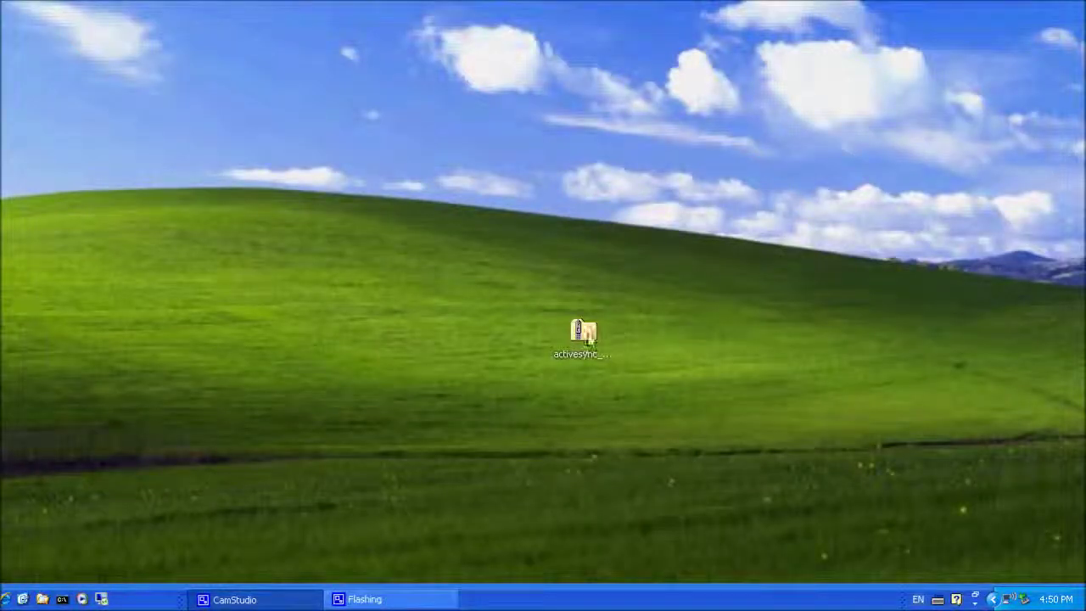
- Extract the downloaded zip on the desktop with 7-Zip into its own folder, activesync_usb_cuwin5000
right_click(587, 333)
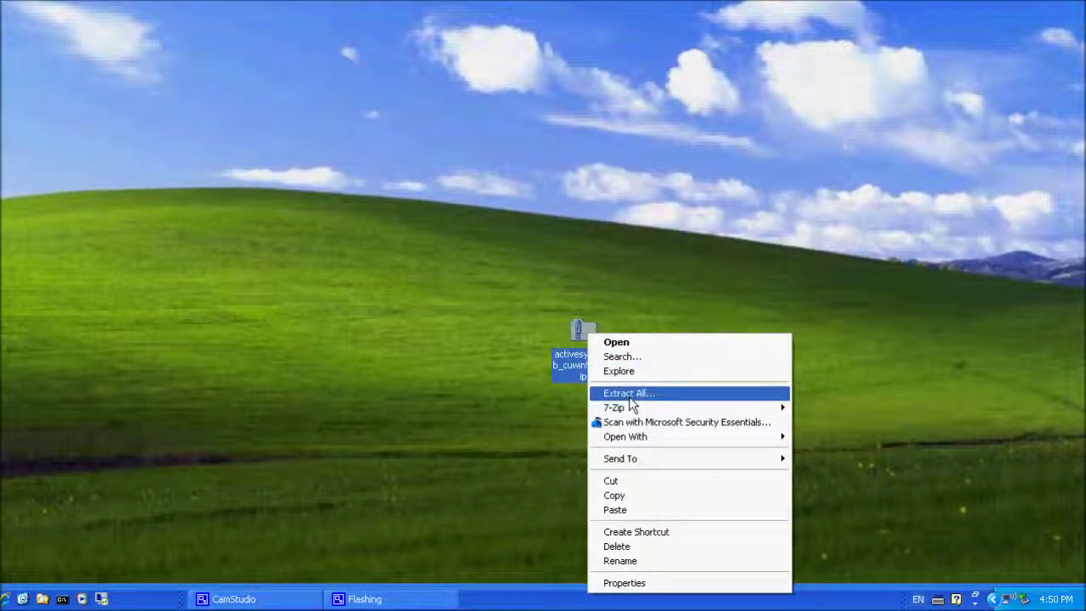
mouse_move(632, 413)
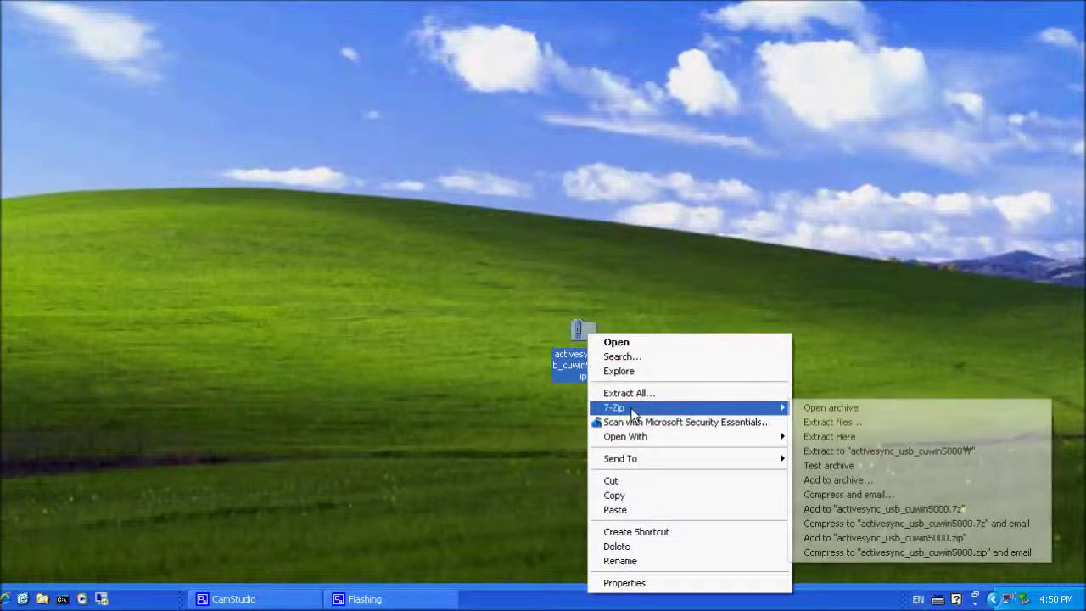
left_click(923, 452)
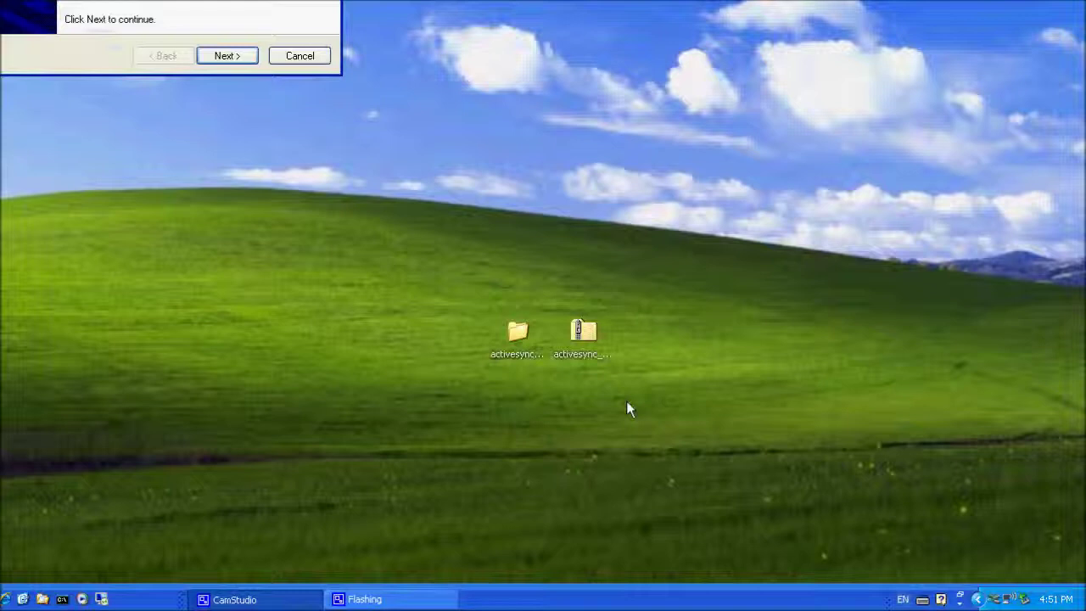
- Set the Found New Hardware Wizard to install from a specific location, using the activesync_usb_cuwin5000 folder on the desktop
left_click_drag(167, 0, 477, 108)
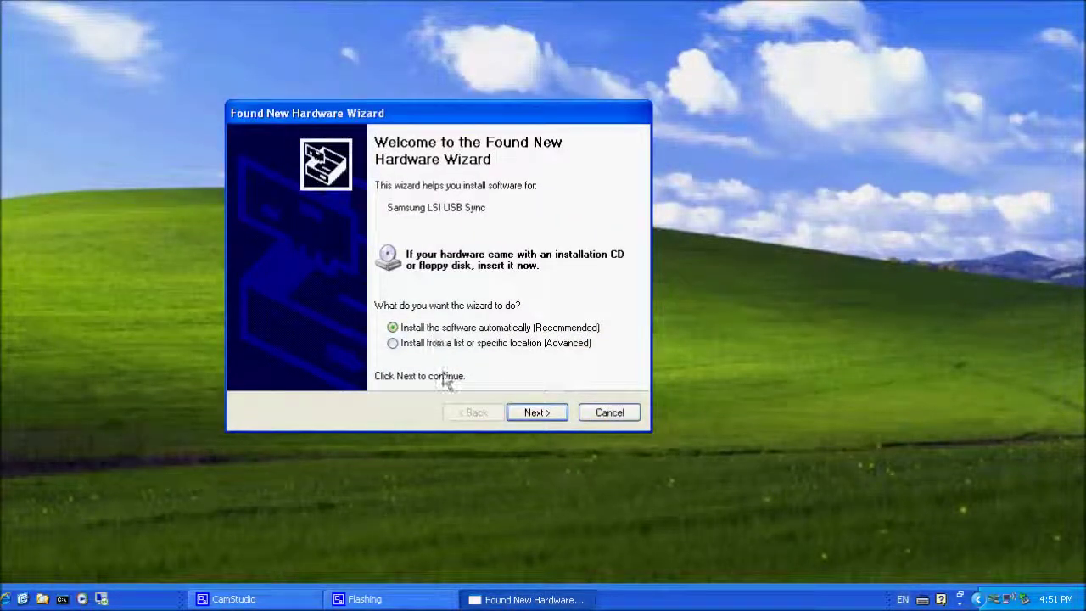
left_click(392, 344)
left_click(531, 410)
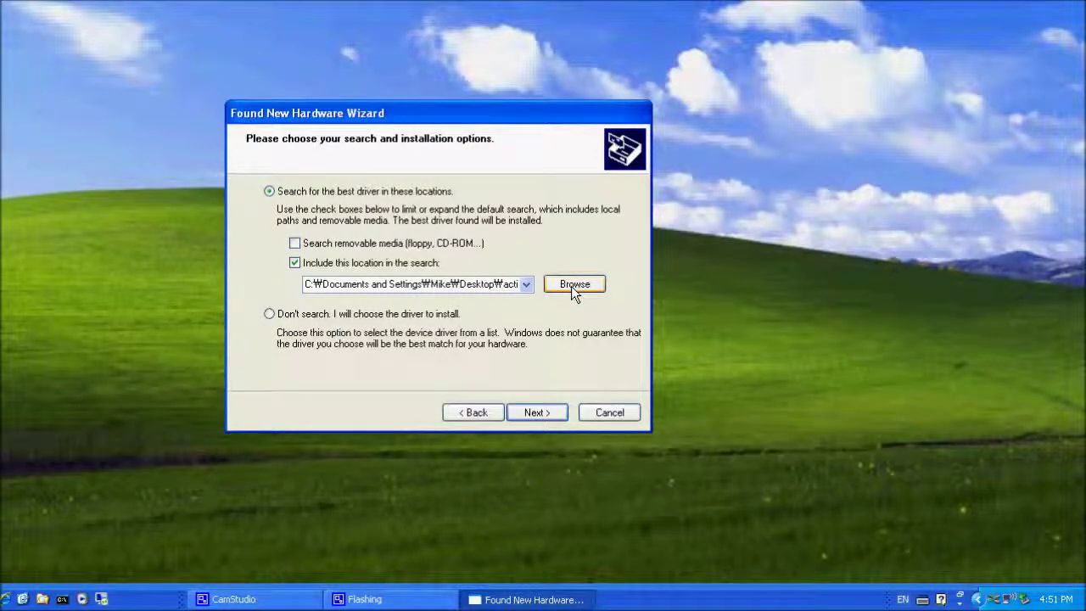
left_click(573, 284)
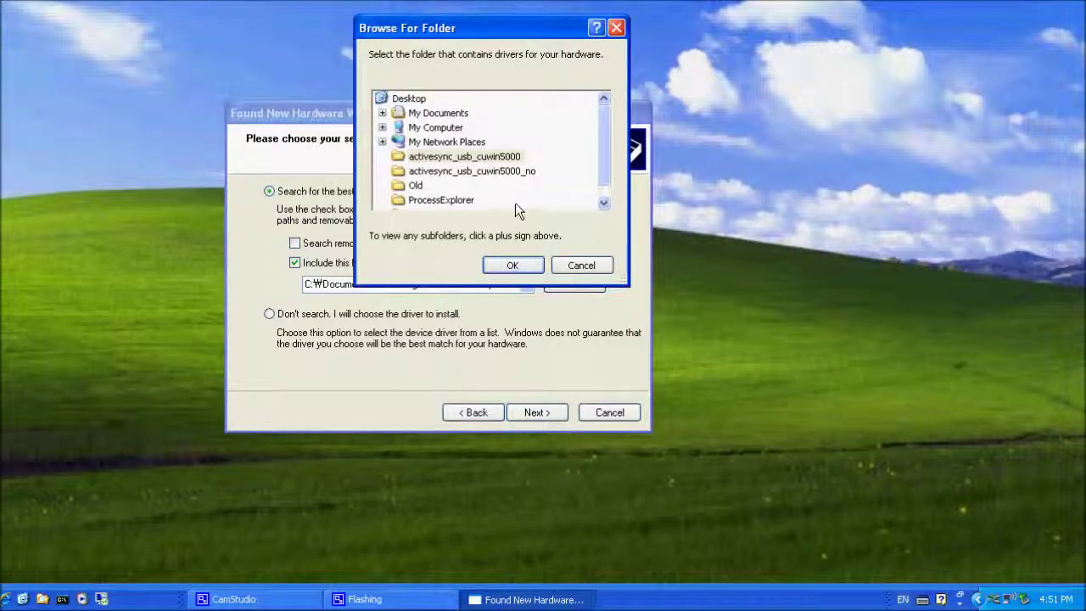
left_click(513, 265)
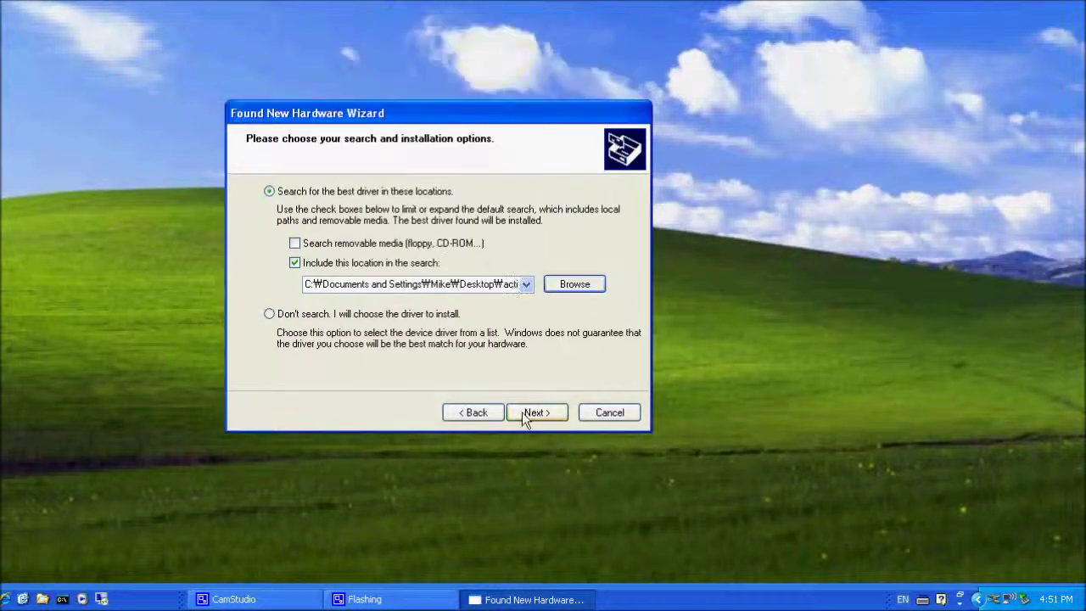
- Install the Samsung LSI USB Sync driver, continuing despite the Windows Logo testing warning, and finish the wizard
left_click(536, 412)
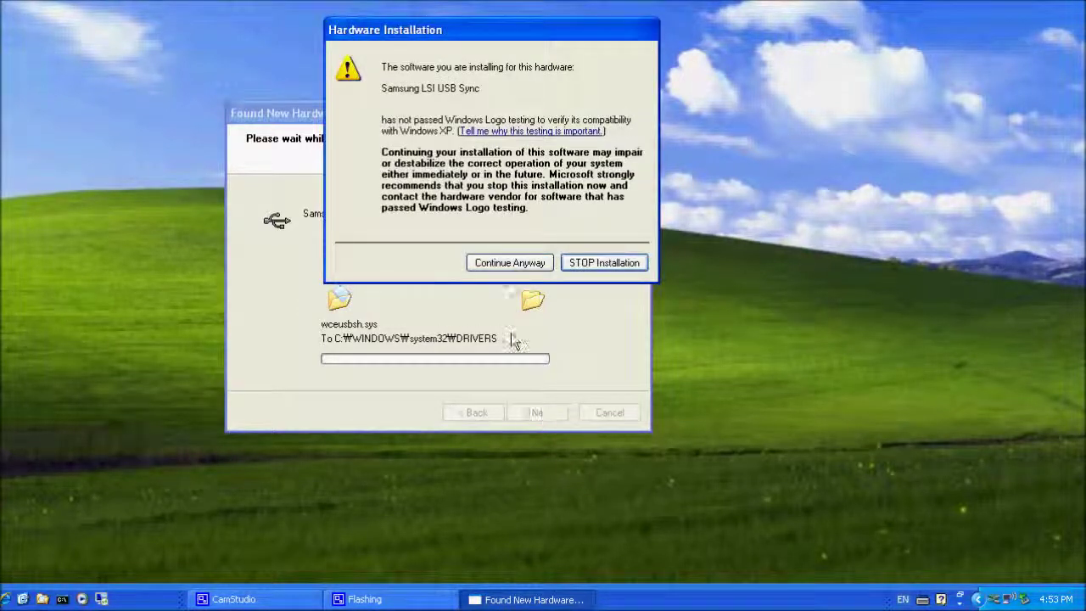
left_click(498, 265)
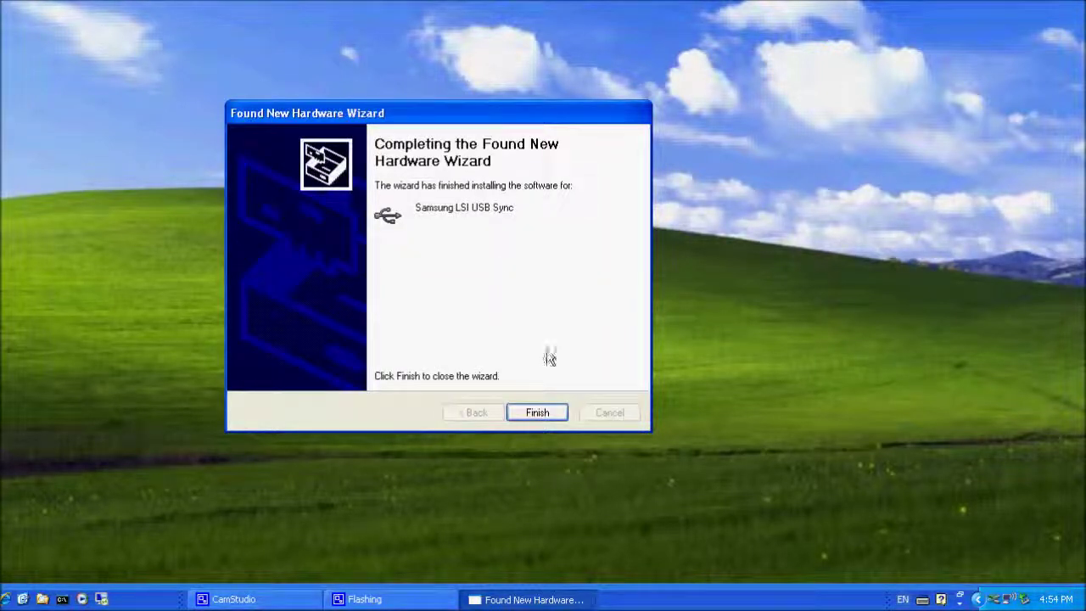
left_click(537, 412)
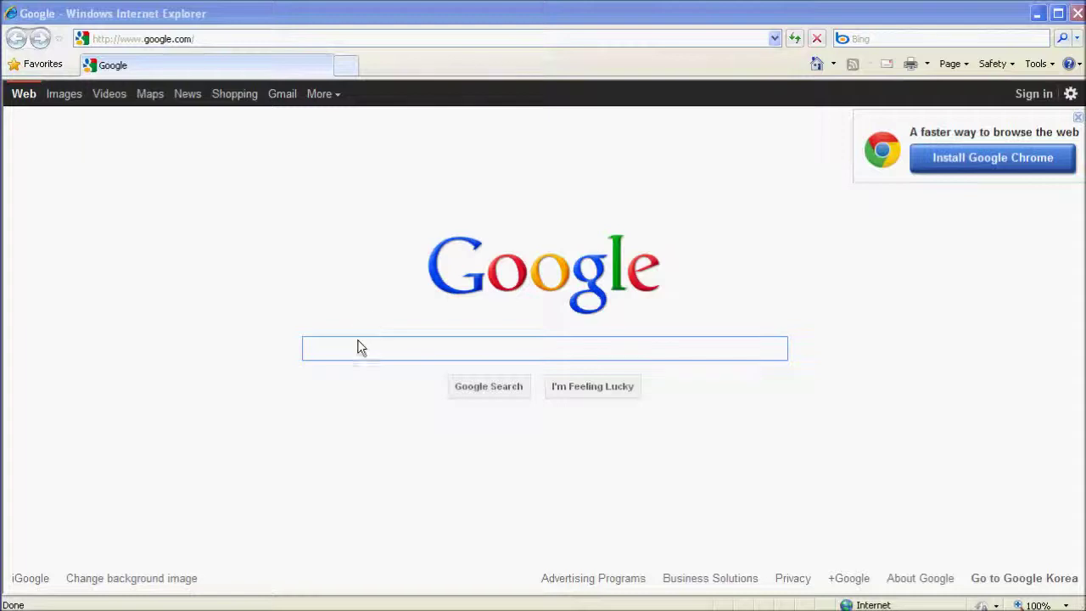
- Search Google for "Microsoft ActiveSync 4.5 Download" in Internet Explorer and open the Microsoft Download Center result
left_click(357, 341)
type("Micro")
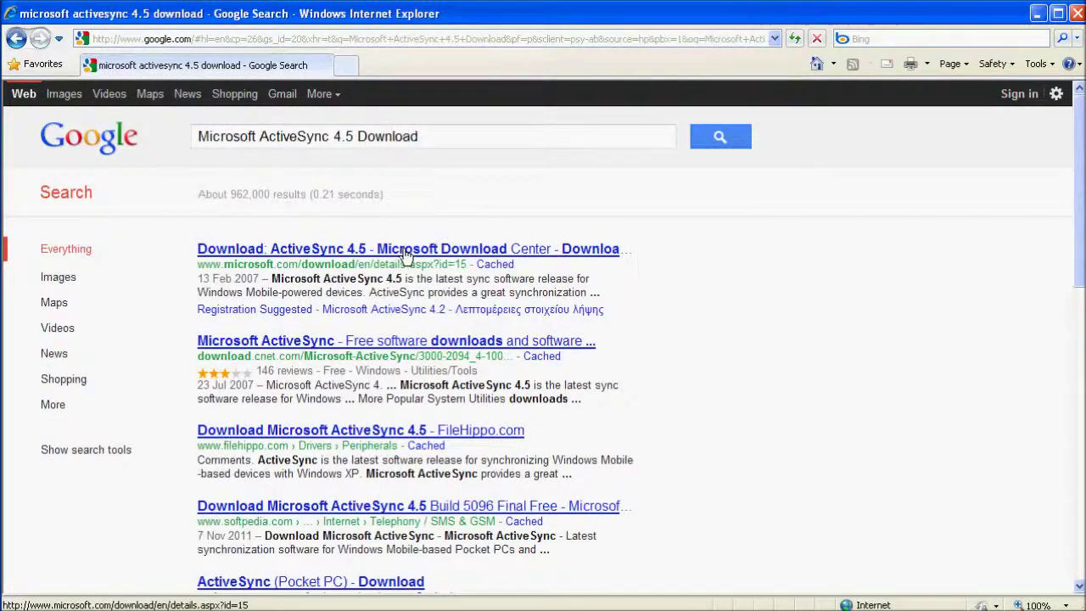
left_click(406, 251)
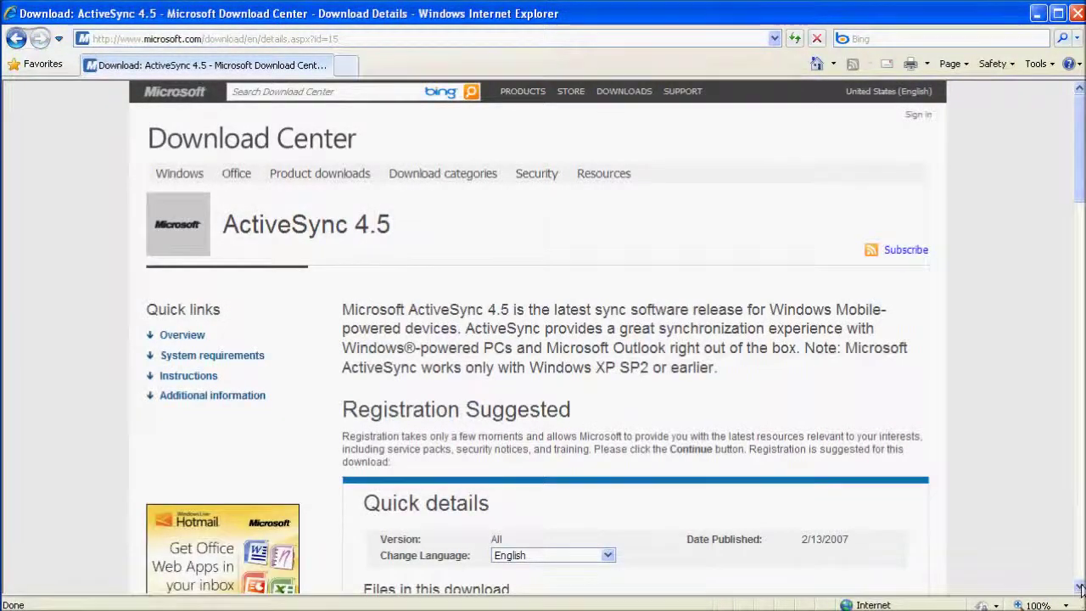
- Continue to the ActiveSync 4.5 download, choosing not to register
scroll(1079, 587, "down", 5)
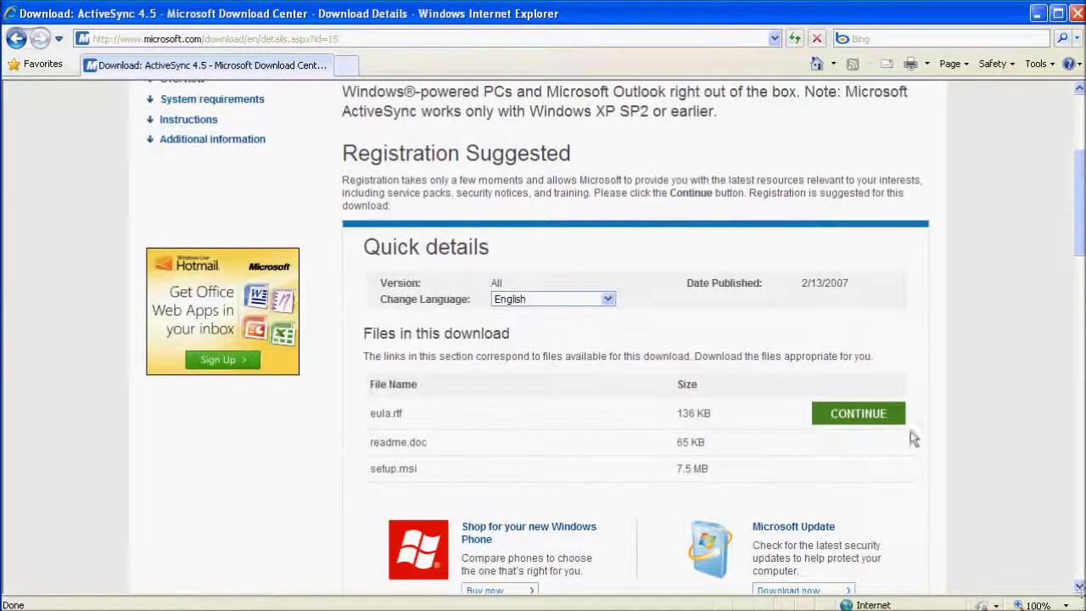
left_click(853, 415)
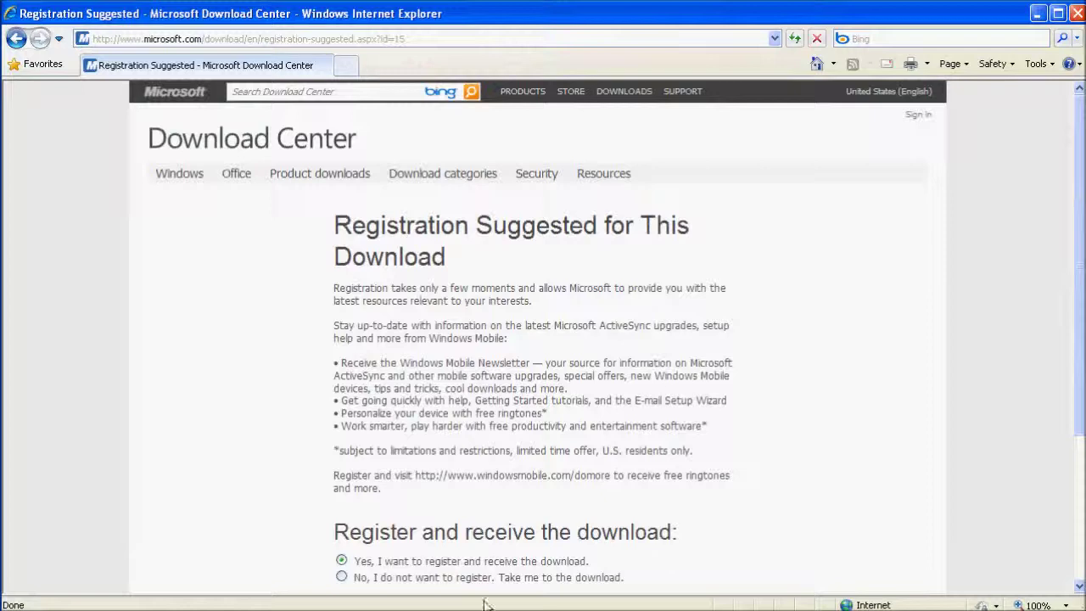
left_click(360, 577)
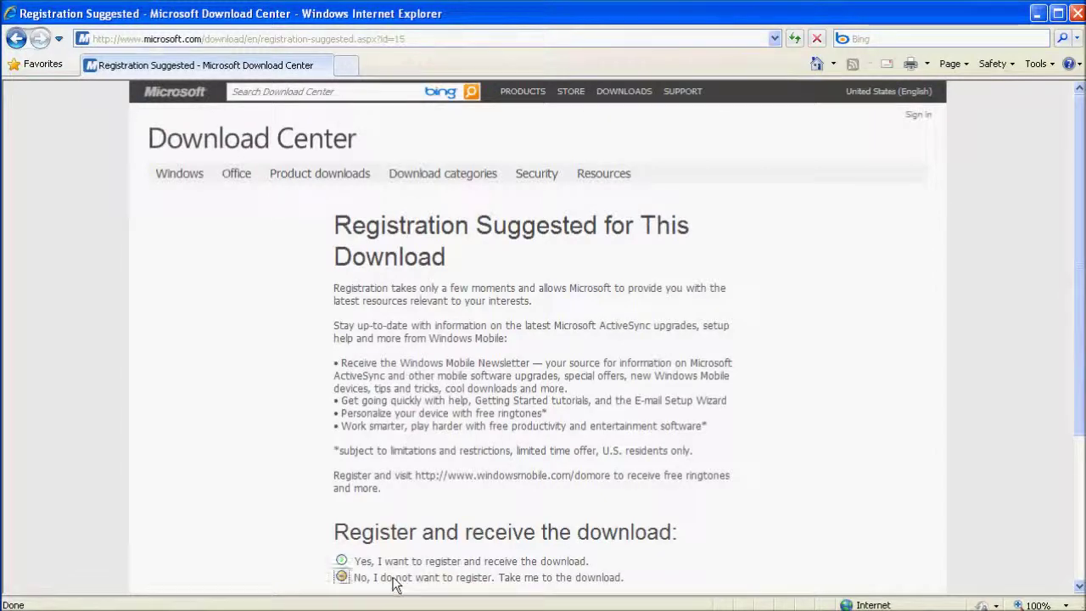
left_click(1079, 589)
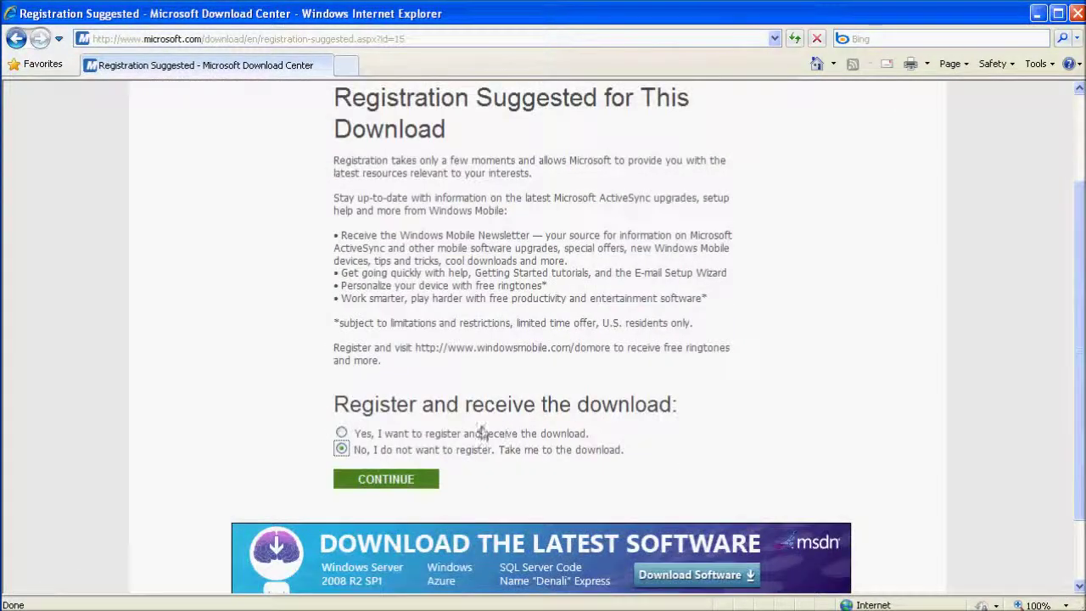
left_click(386, 481)
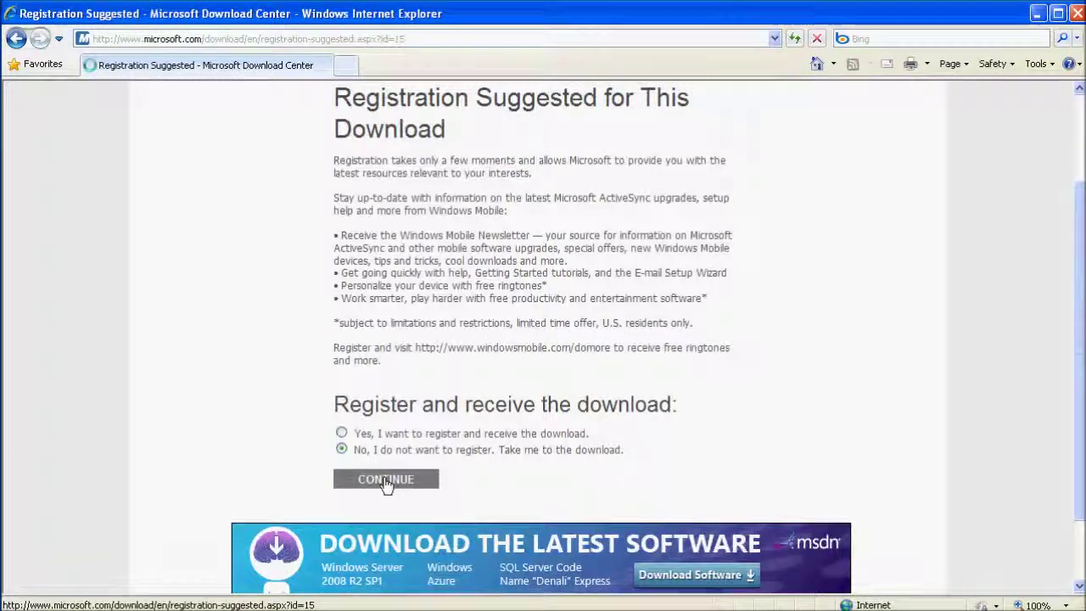
- Download setup.msi for ActiveSync 4.5 and save it to the desktop
left_click(1079, 587)
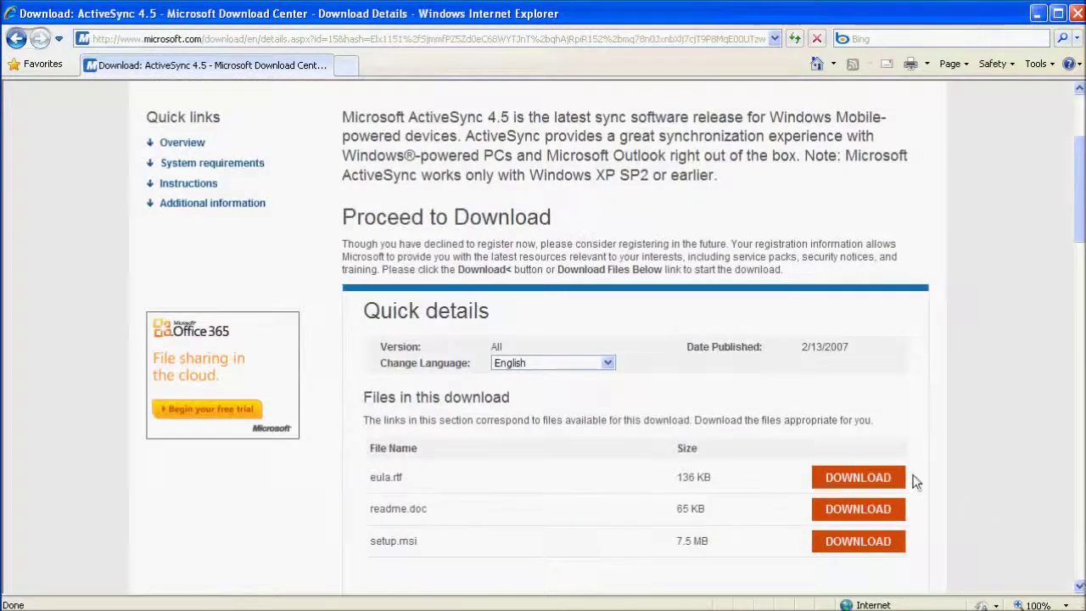
left_click(854, 546)
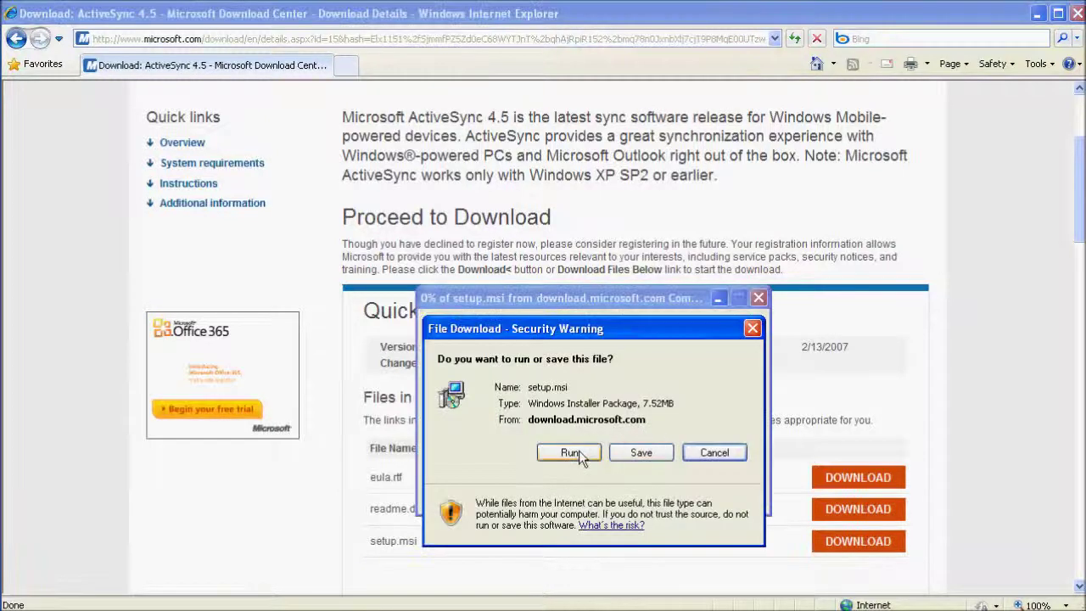
left_click(638, 455)
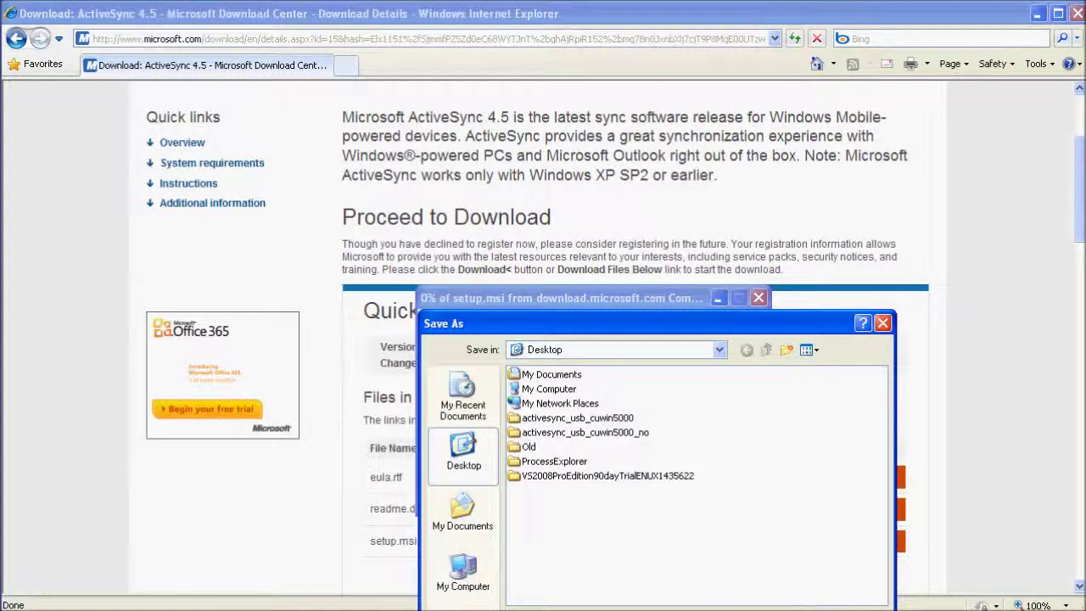
key("Return")
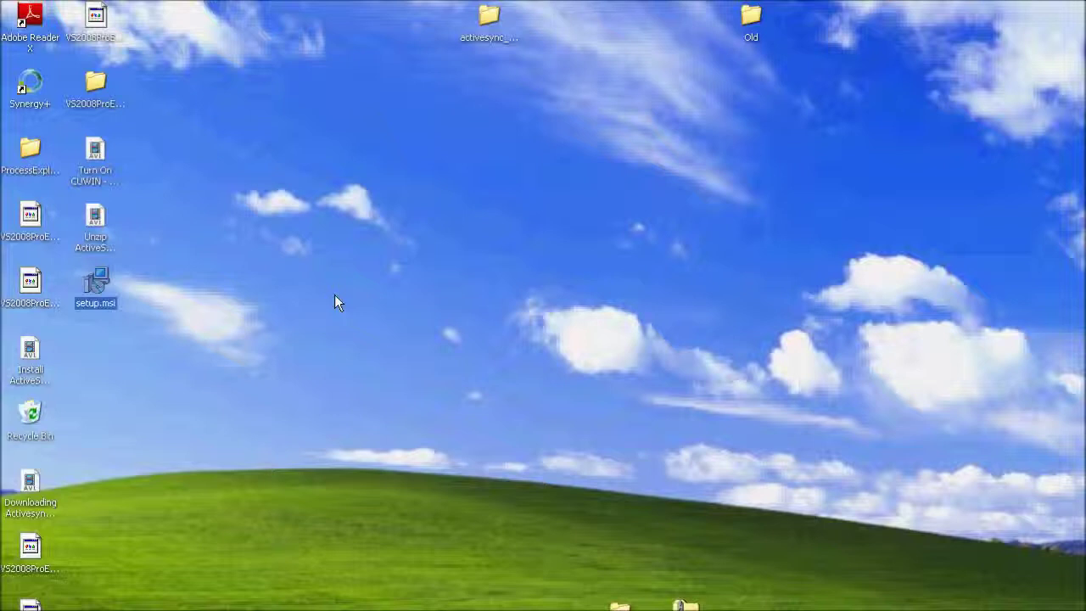
- Run setup.msi from the desktop and accept the Microsoft ActiveSync 4.5 license agreement
key("Return")
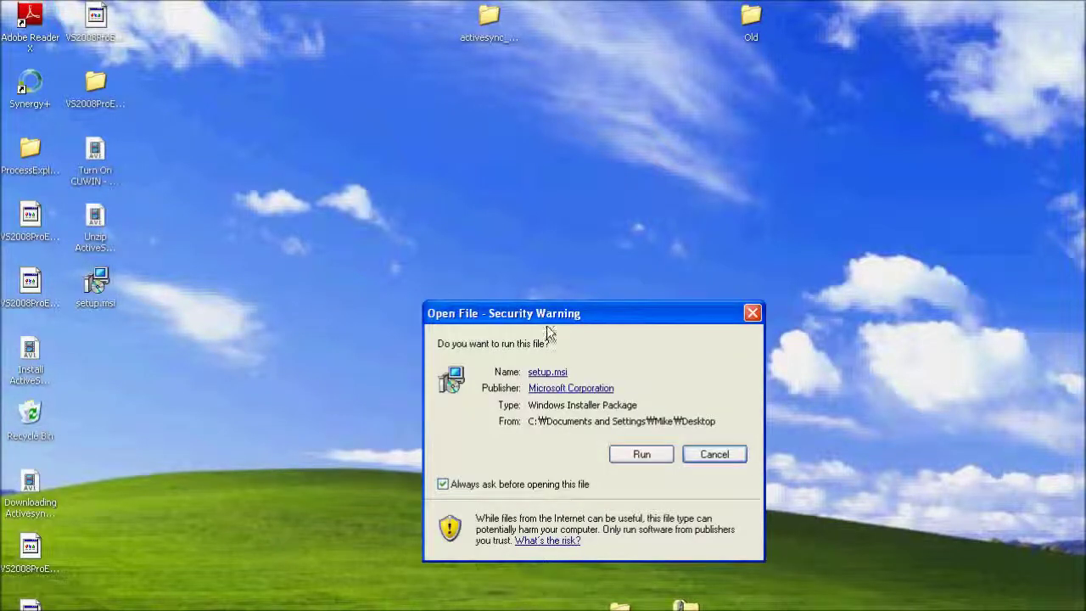
left_click(641, 455)
left_click(640, 456)
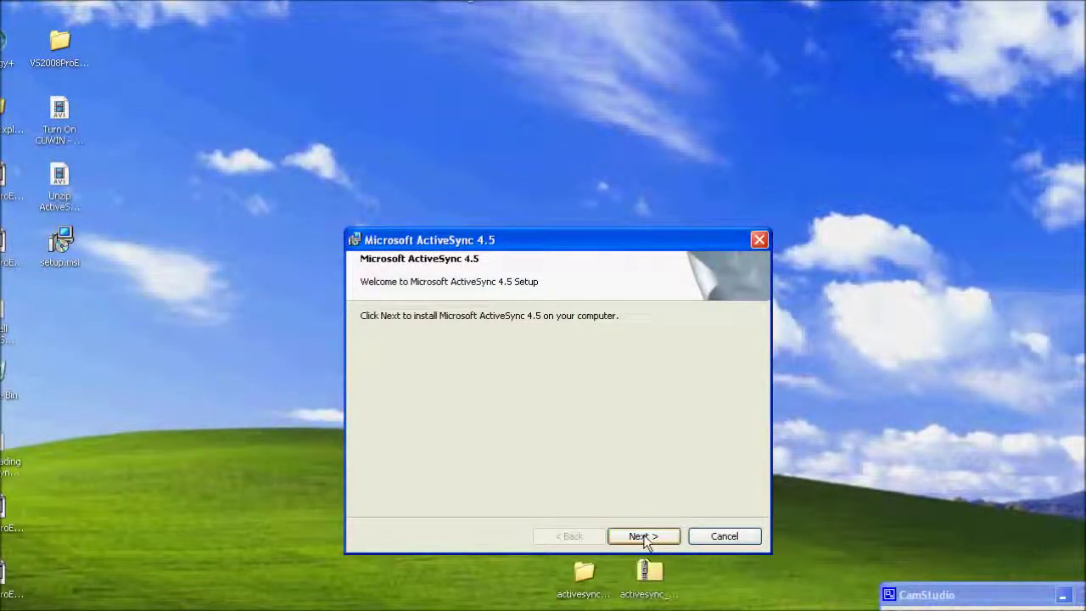
left_click(645, 538)
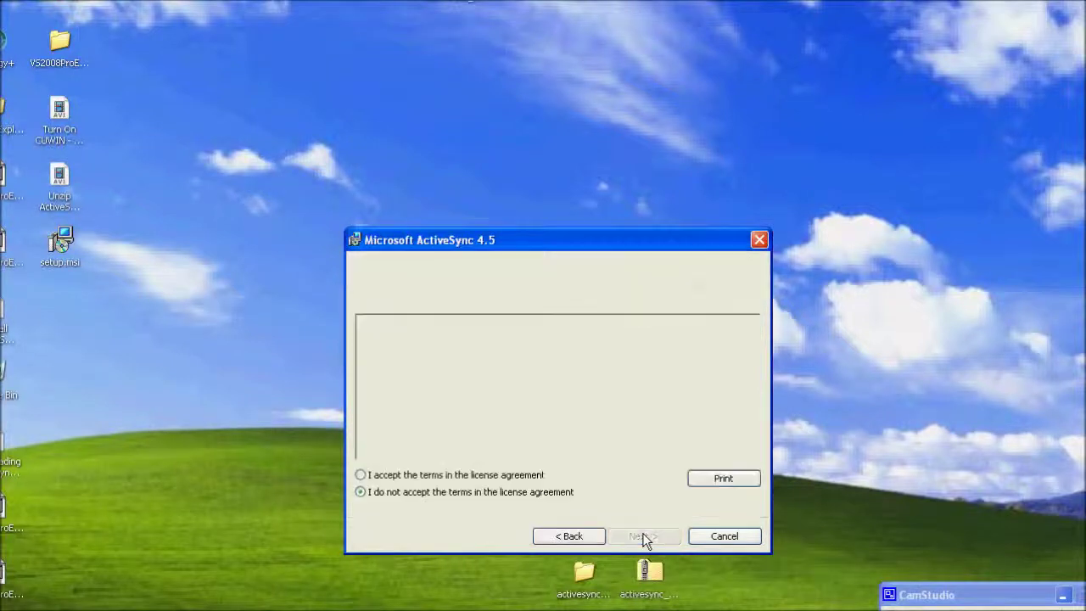
left_click(491, 476)
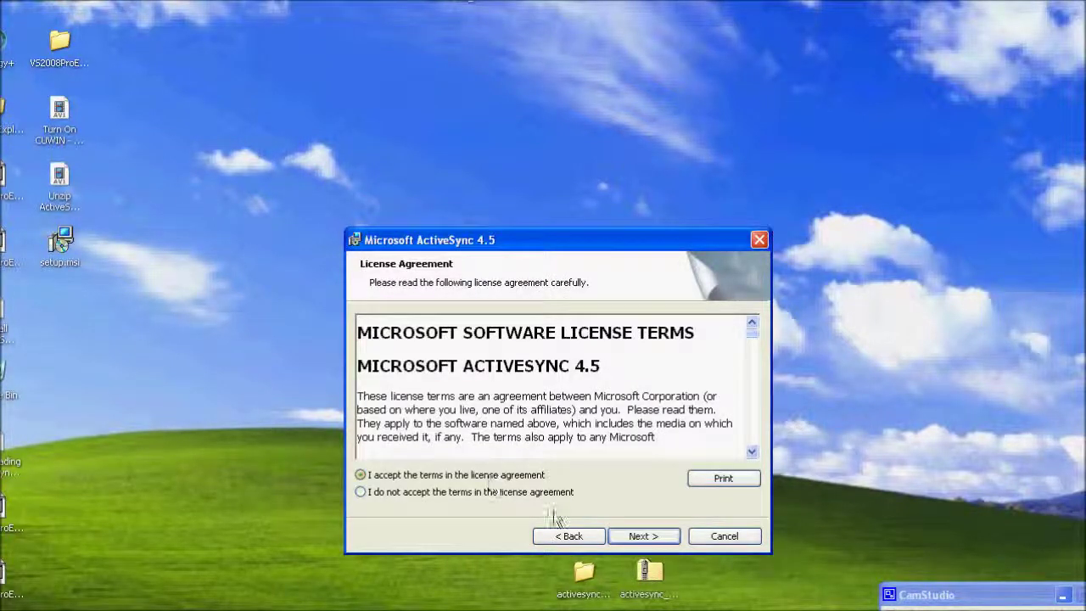
left_click(650, 538)
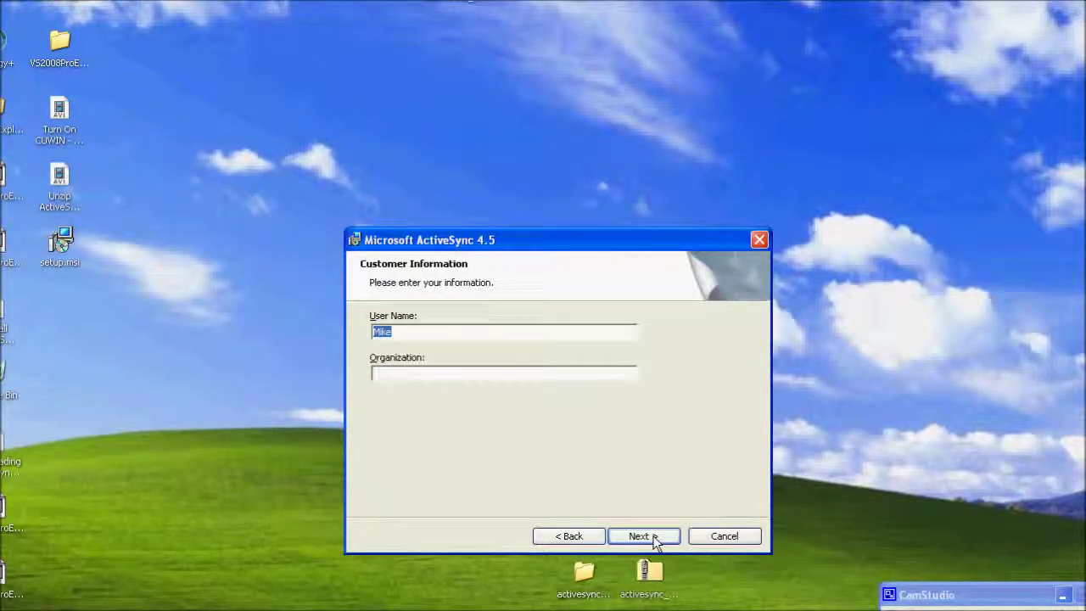
- Install Microsoft ActiveSync 4.5 with the prefilled customer information and the default Program Files destination folder
left_click(643, 536)
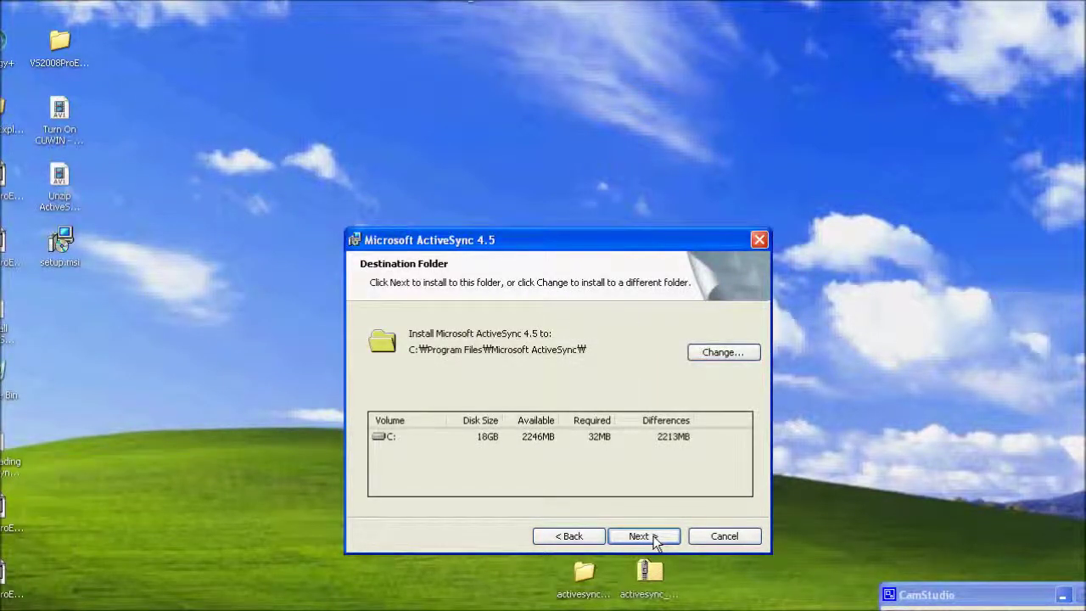
left_click(642, 537)
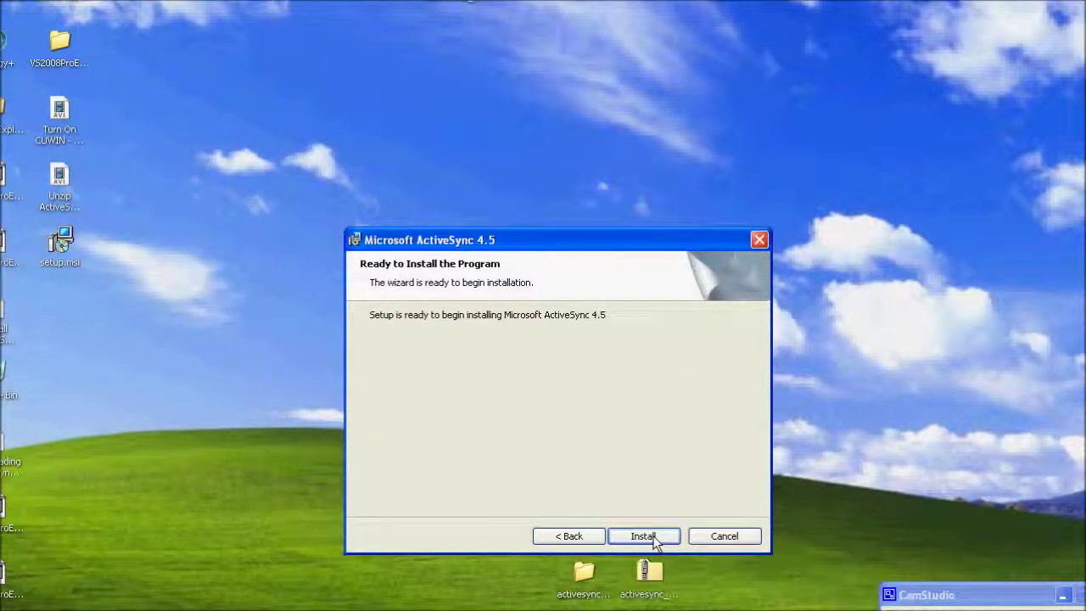
left_click(654, 540)
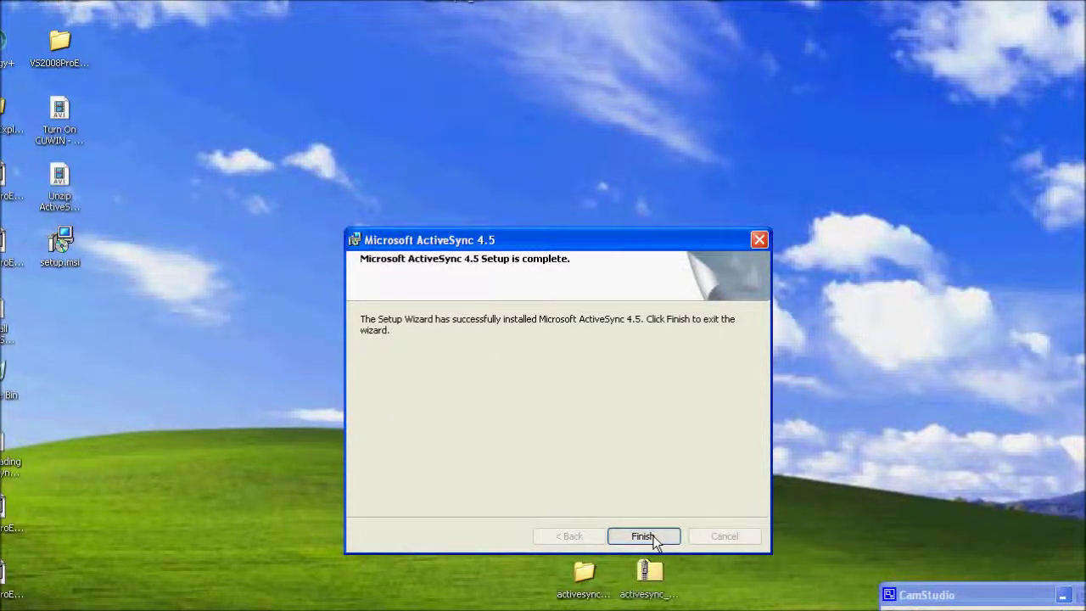
- Close the completed ActiveSync setup and connect the mobile device as a guest, declining a partnership
left_click(643, 536)
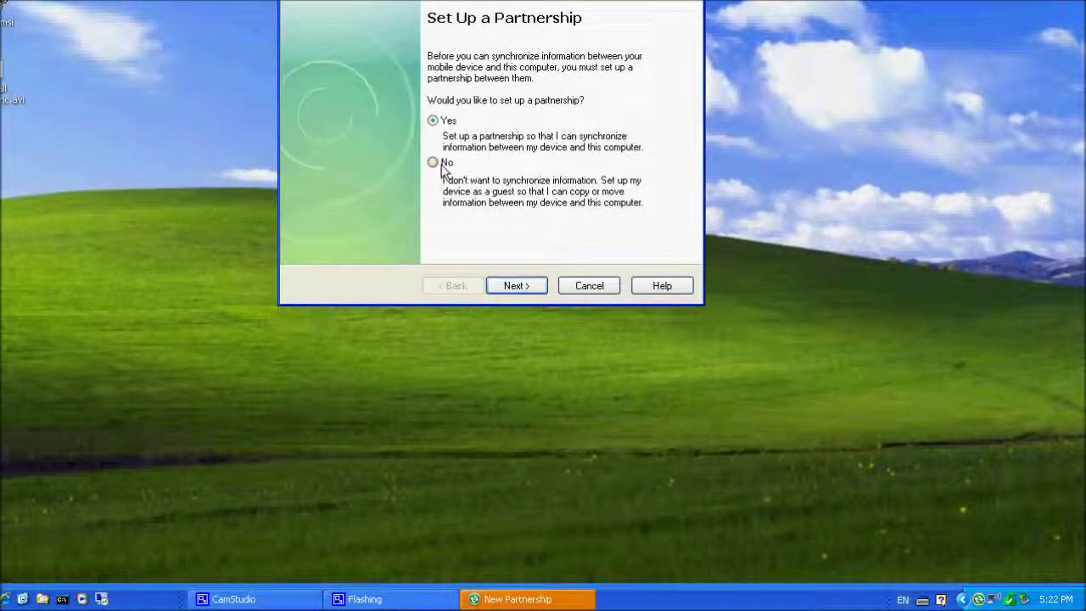
left_click(435, 162)
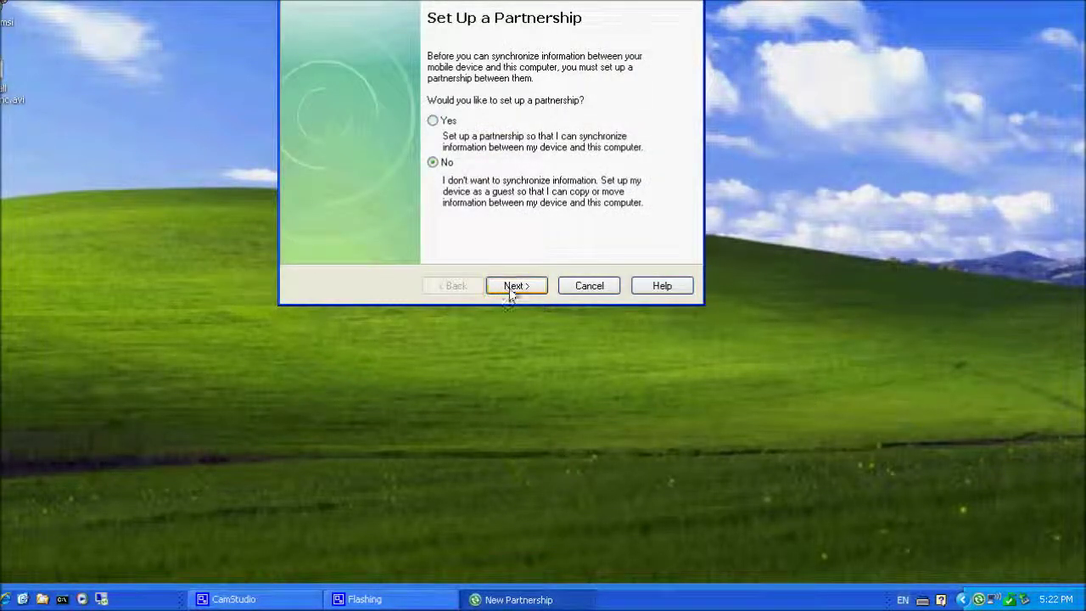
left_click(511, 288)
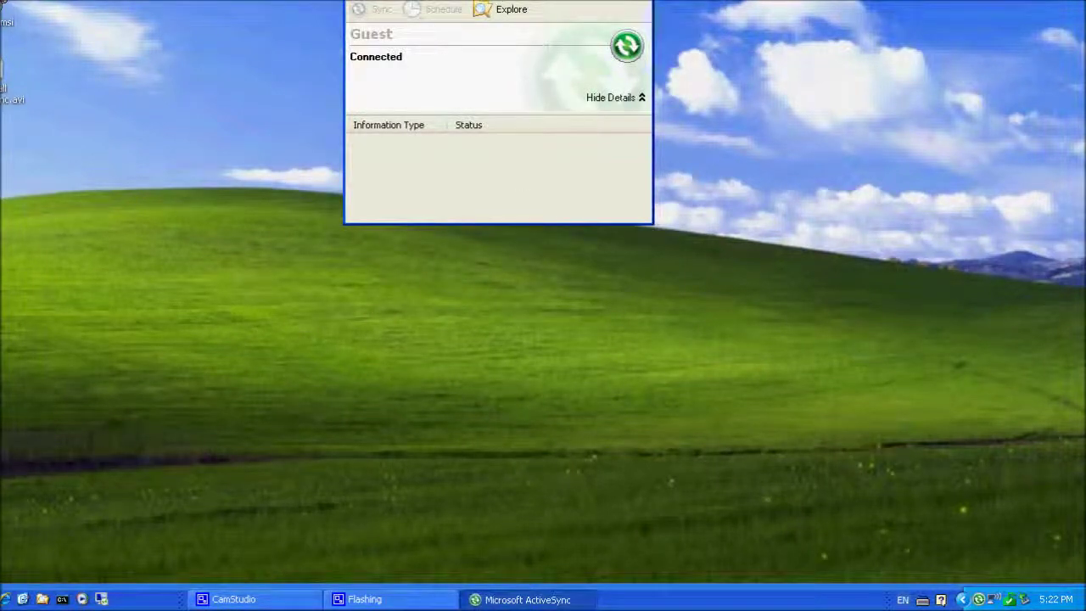
left_click_drag(501, 0, 579, 136)
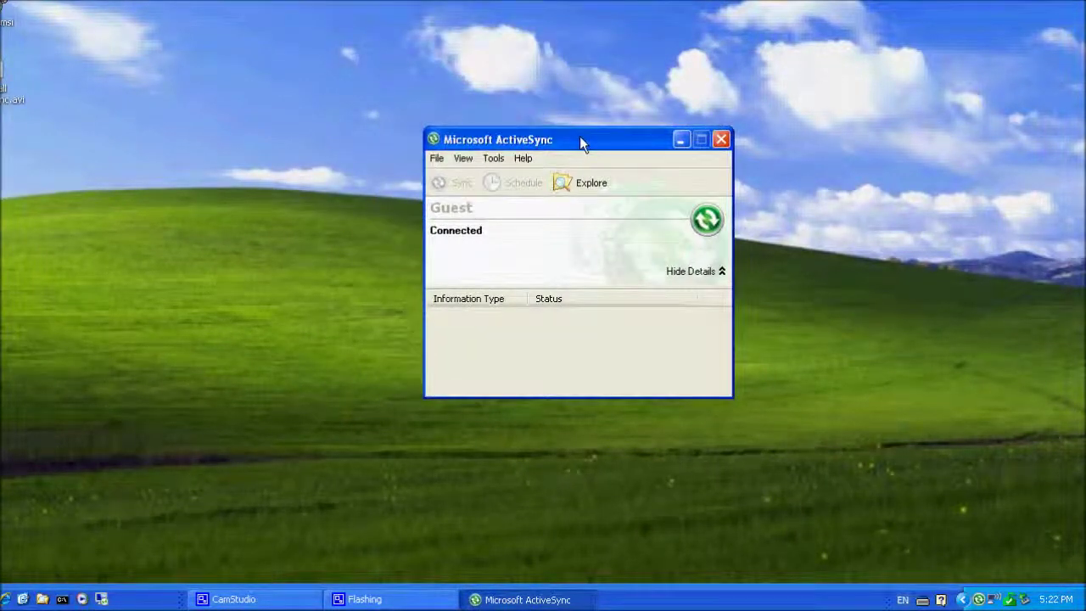
- Explore the connected mobile device's files and select its Flash Disk folder
left_click(582, 188)
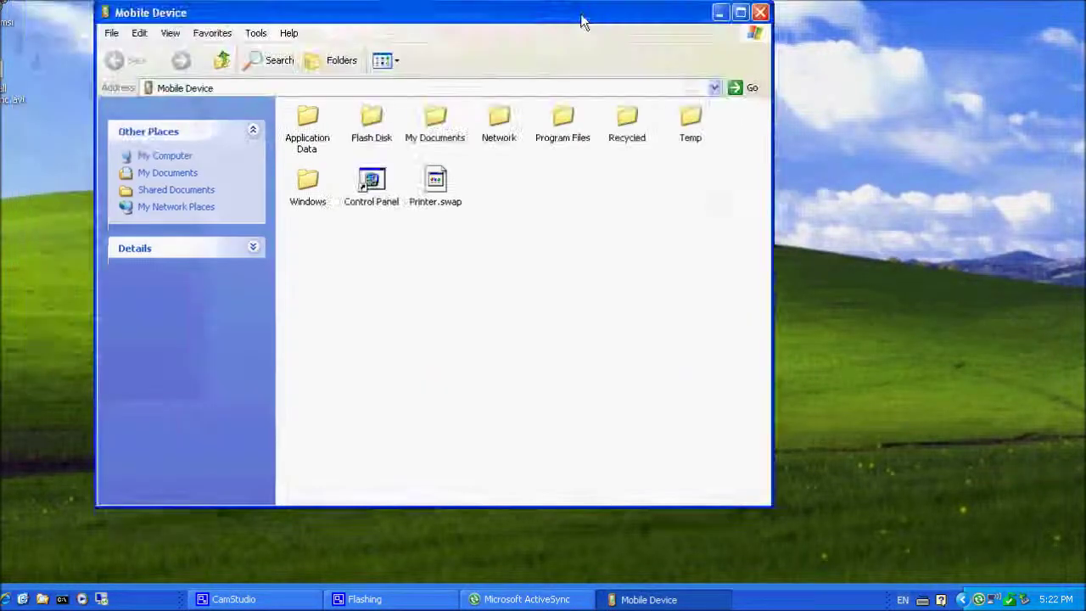
left_click_drag(582, 20, 715, 54)
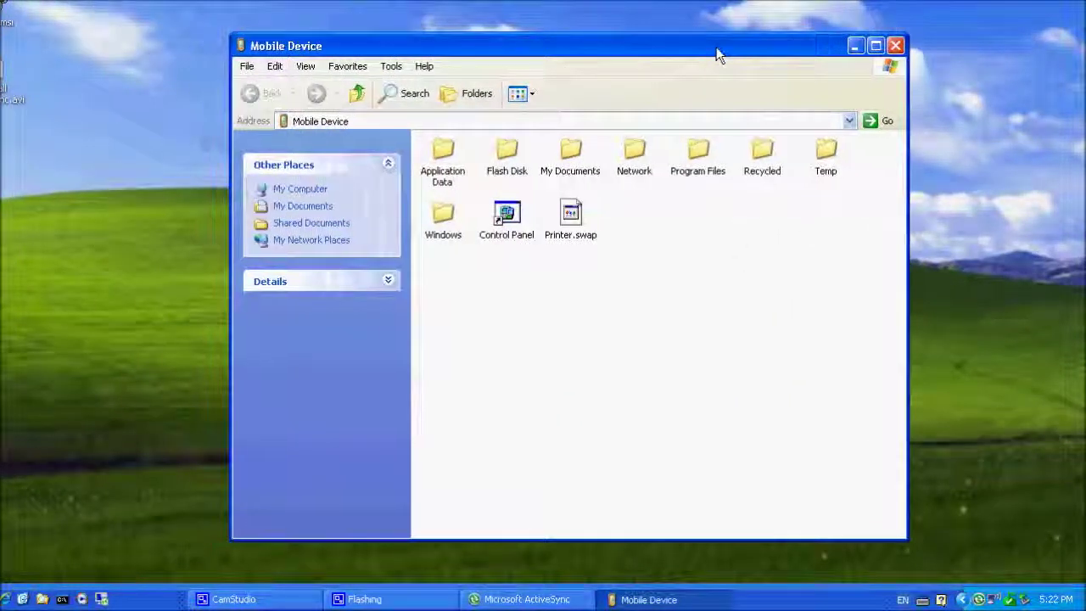
left_click(506, 162)
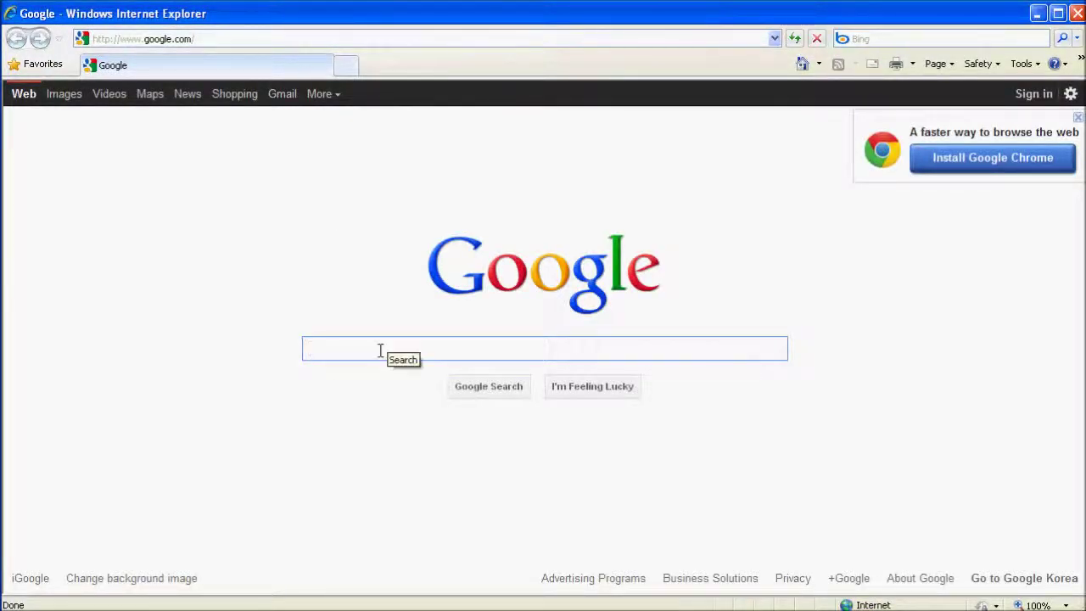
- Search Google for "Visual studio 2008 Professional trial download" and save the trial ISO from Microsoft's Download Center to the desktop
type("Visual studio 2008 Professional trial download")
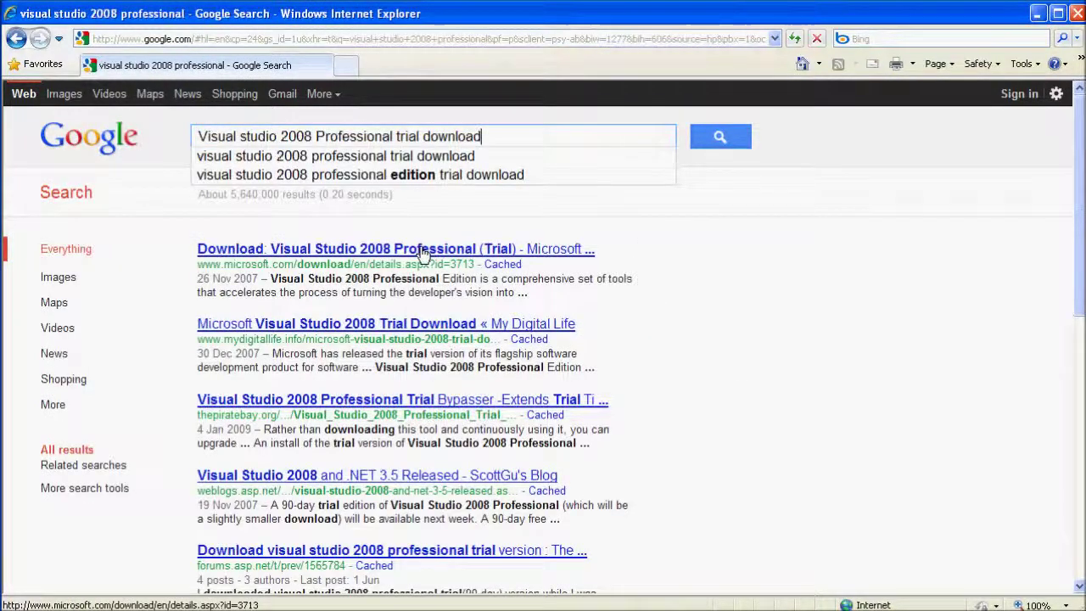
left_click(422, 250)
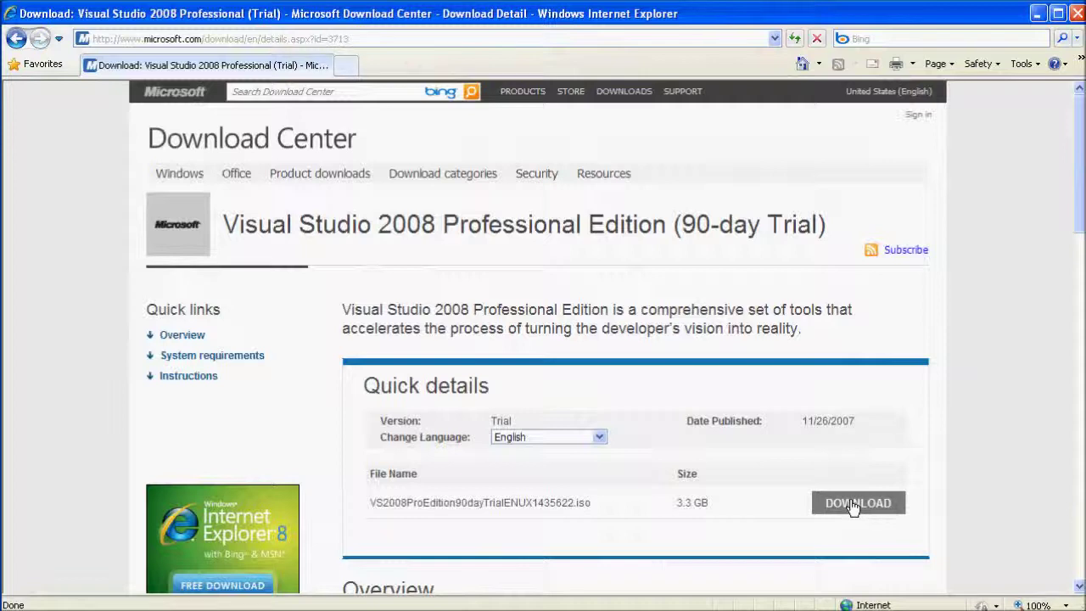
left_click(855, 505)
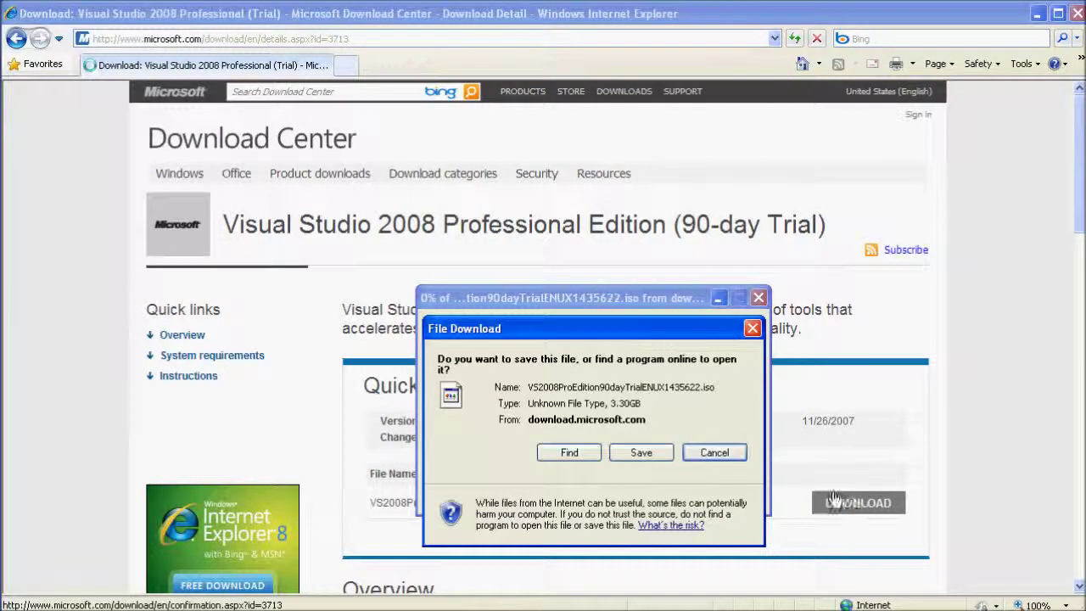
left_click(654, 450)
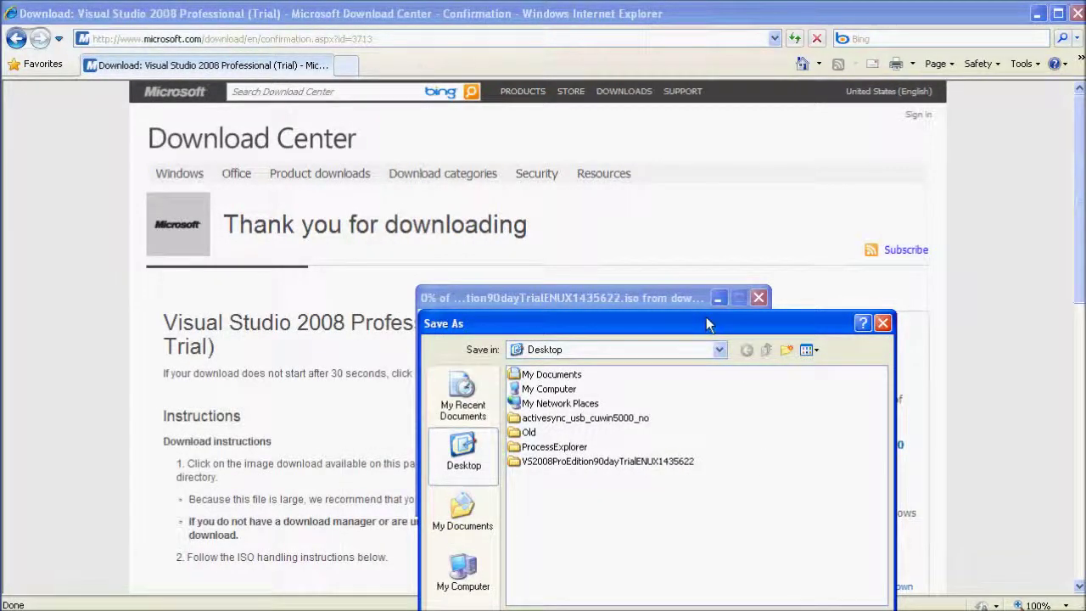
left_click_drag(707, 319, 624, 233)
left_click(773, 535)
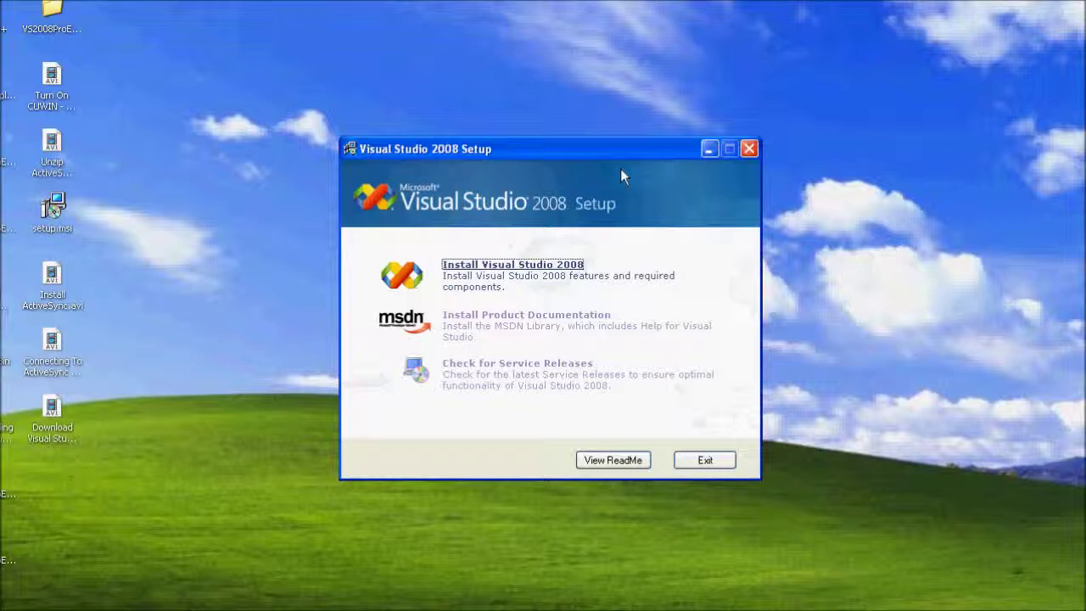
- Start the Visual Studio 2008 installation without sending setup information to Microsoft, and accept the license terms
left_click(519, 269)
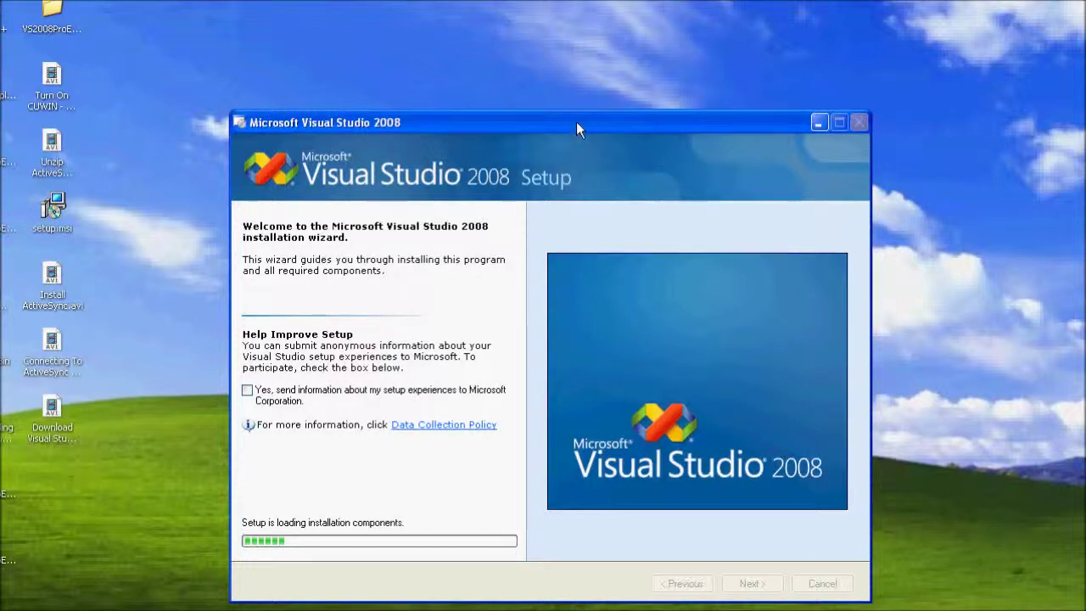
left_click_drag(576, 121, 588, 56)
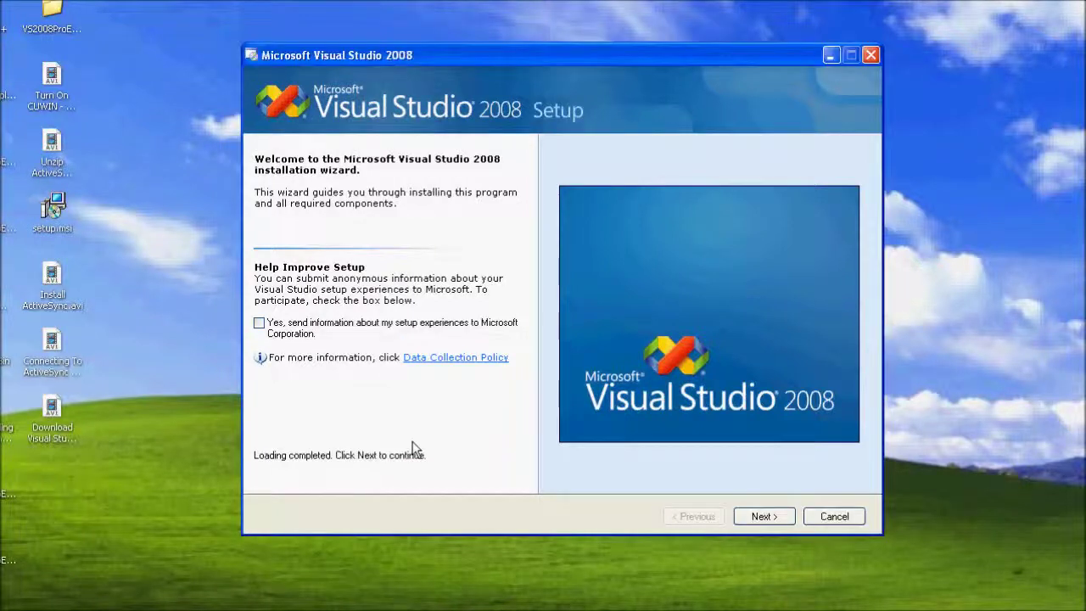
left_click(764, 516)
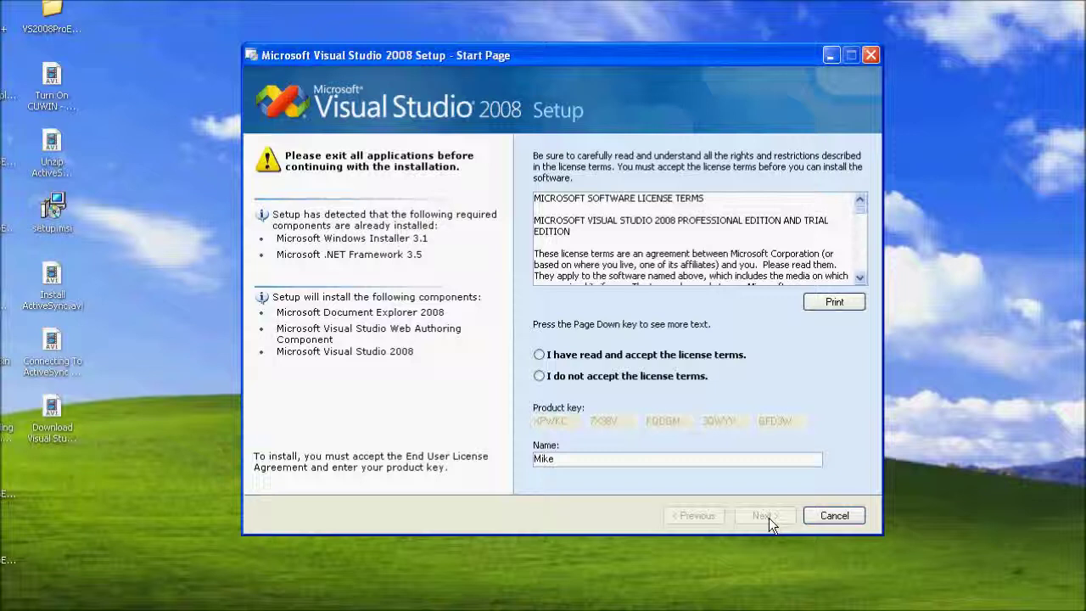
left_click(588, 357)
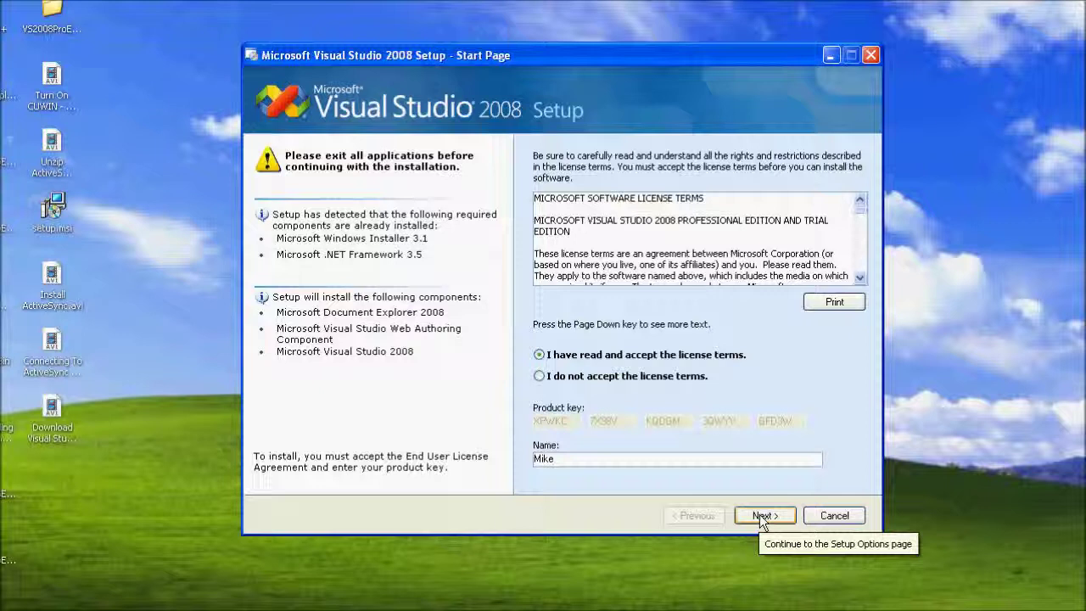
left_click(760, 515)
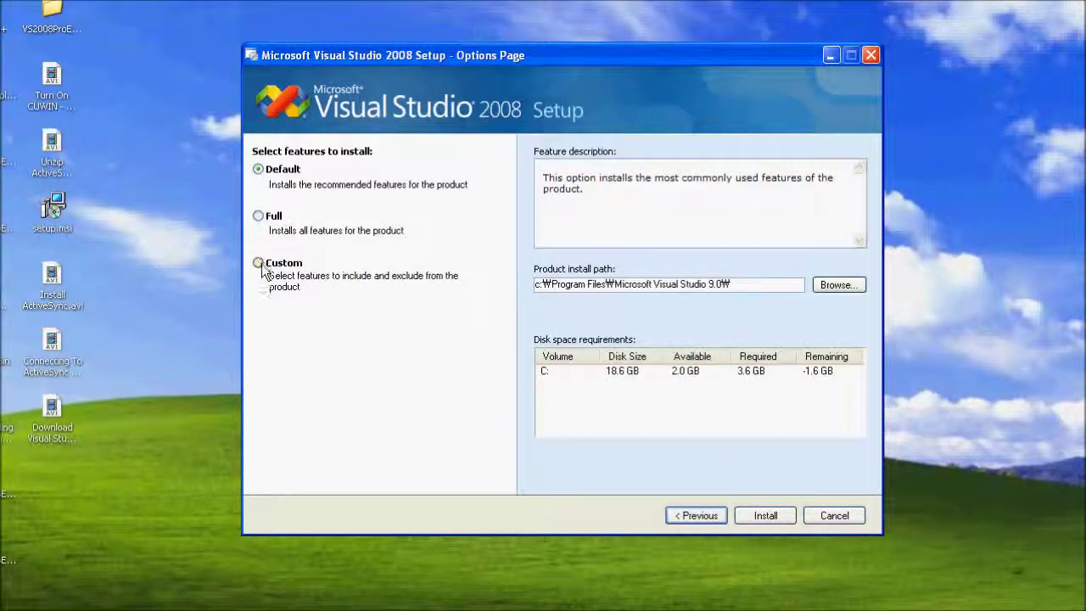
- Complete a custom Visual Studio 2008 installation with only Visual C# and Visual Basic, each with Smart Device Programmability
left_click(260, 264)
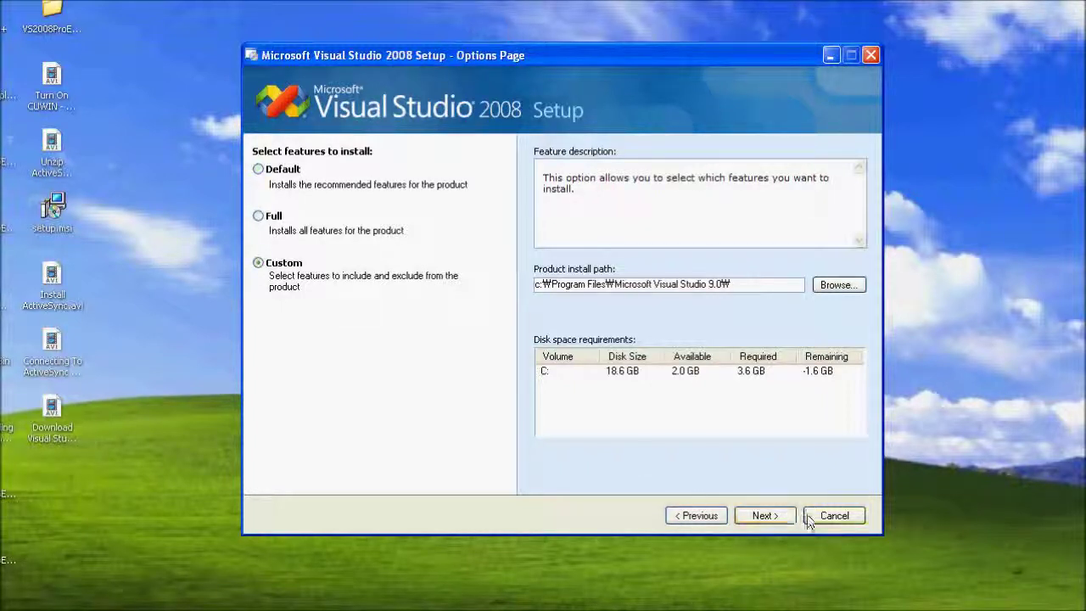
left_click(763, 515)
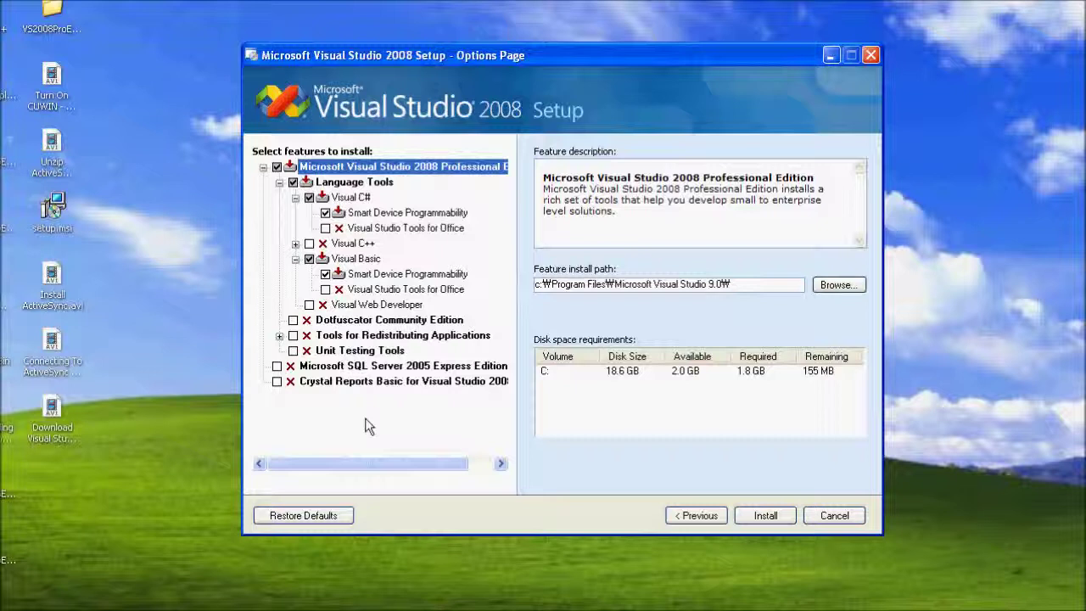
left_click(759, 516)
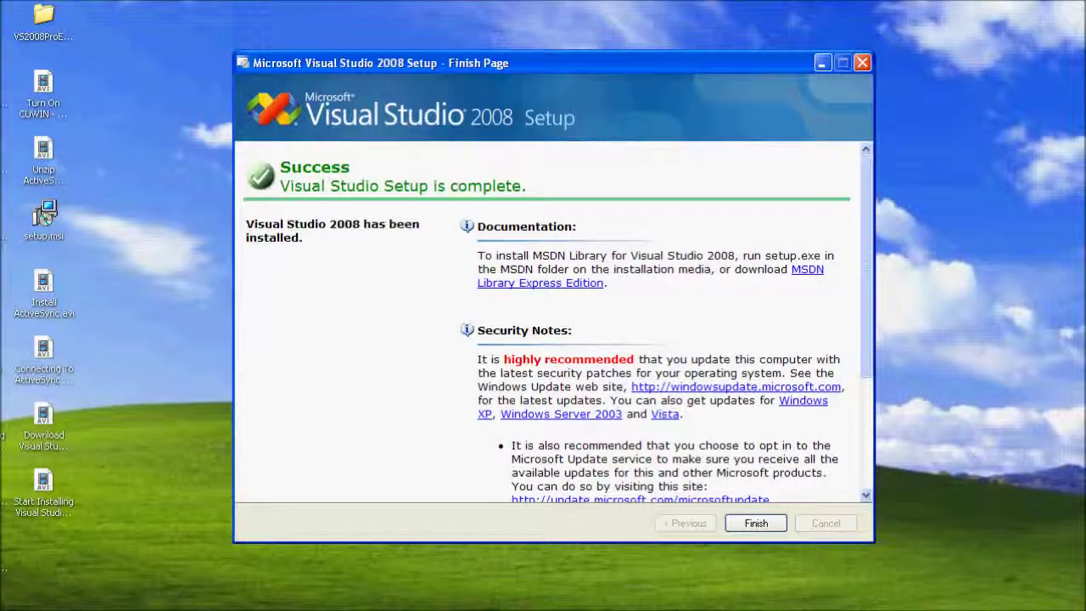
left_click(755, 524)
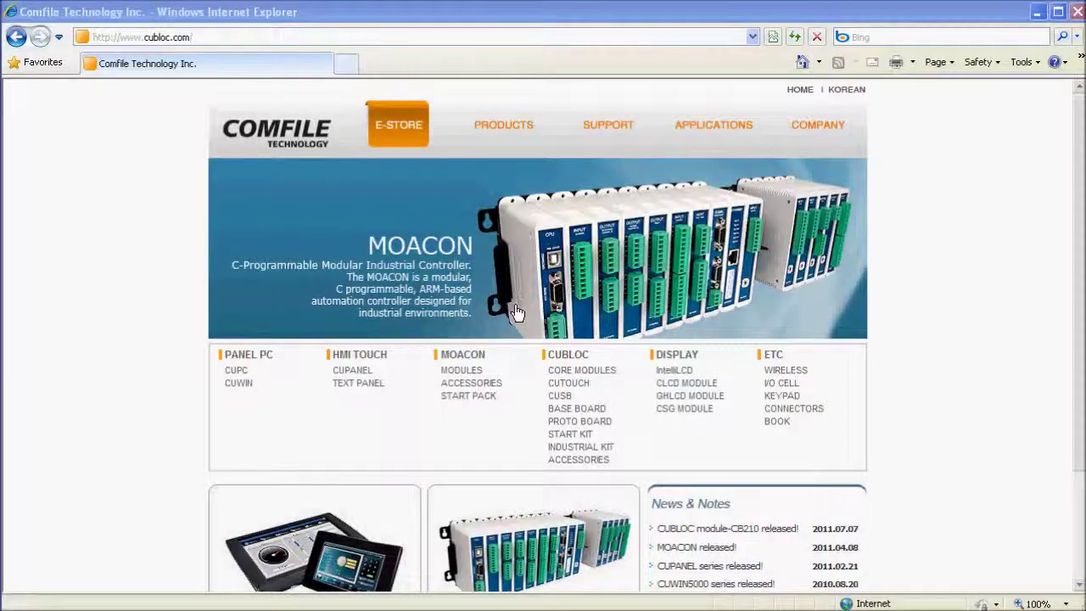
- Download the CUWIN5000/6000 series SDK, cuwin5x_sdk.msi, from Comfile's Panel PC support page and save it to the desktop
mouse_move(607, 126)
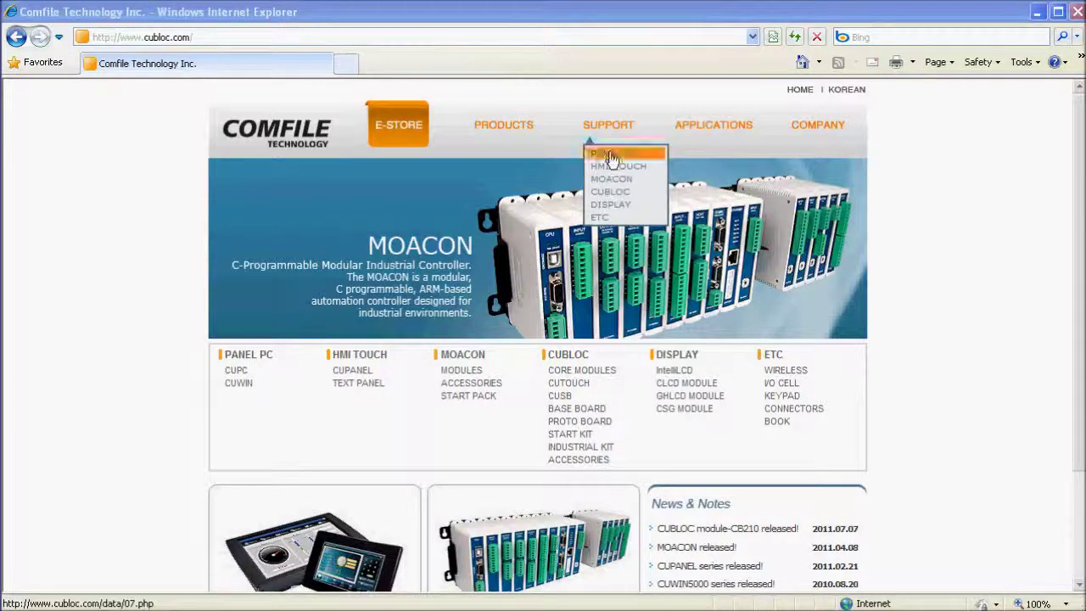
left_click(612, 159)
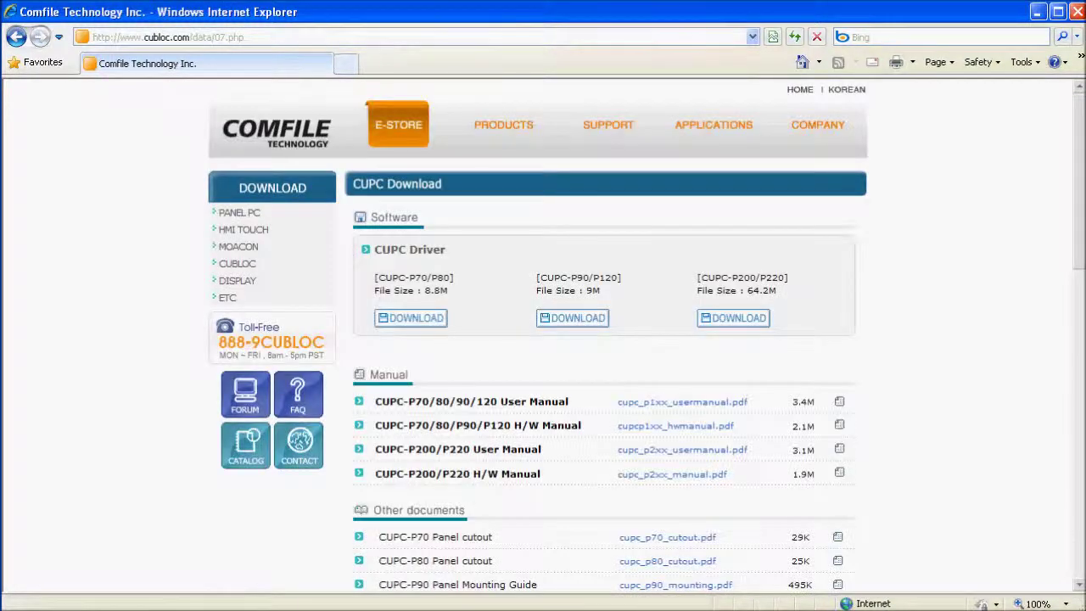
scroll(1081, 573, "down", 5)
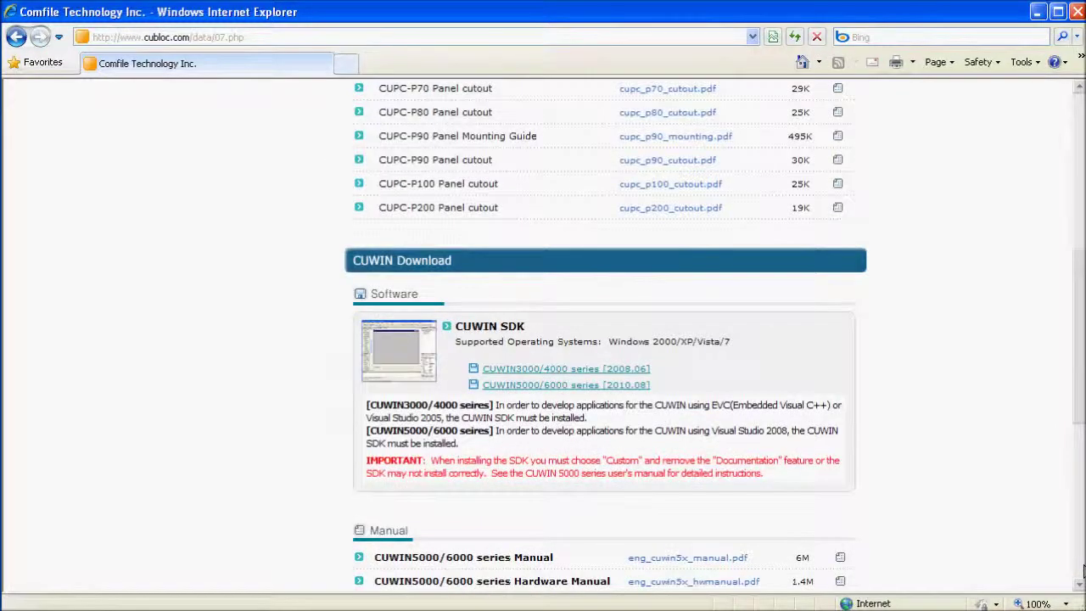
left_click(598, 389)
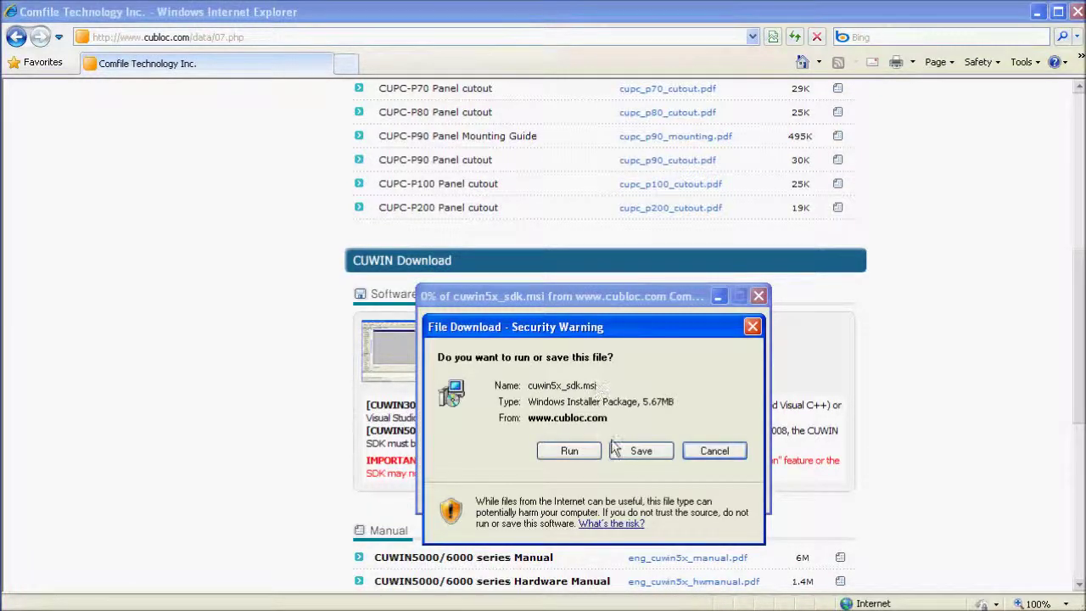
left_click(637, 450)
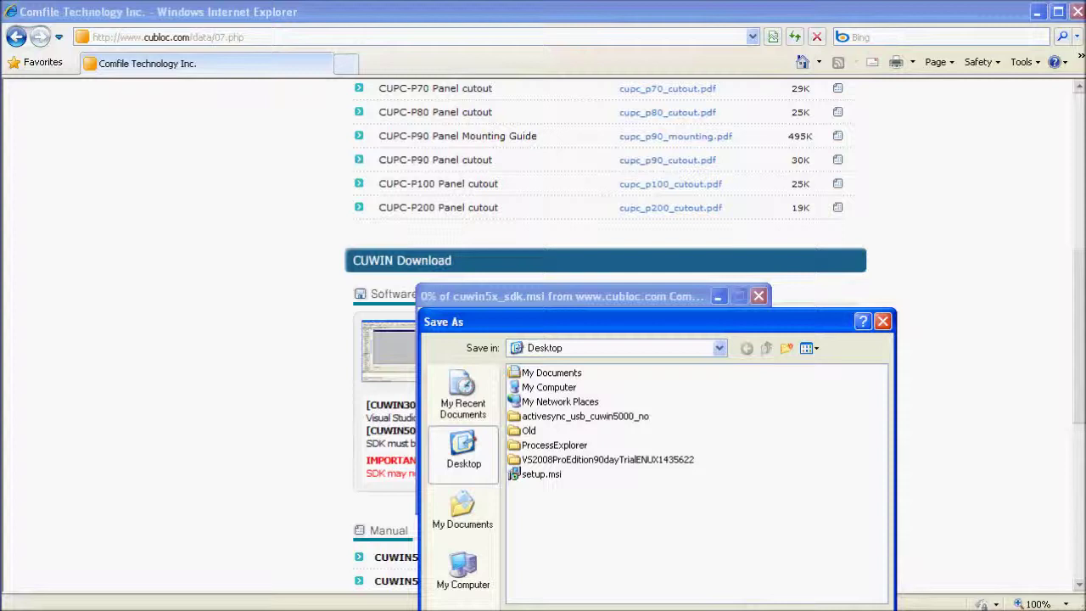
key("Return")
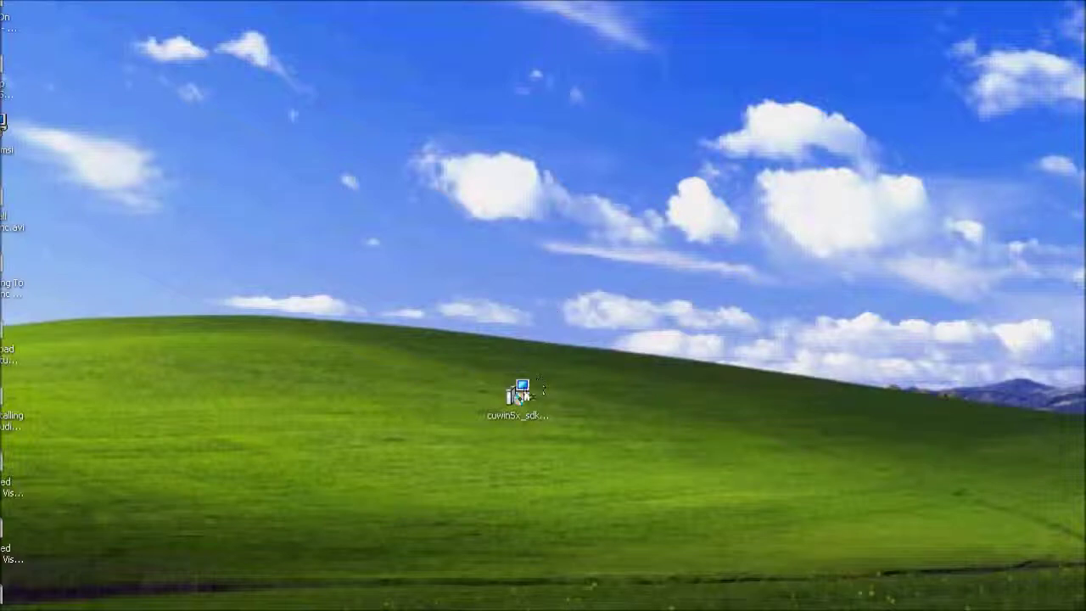
- Run cuwin5x_sdk.msi from the desktop, accept the CUWIN2450 license agreement and keep the prefilled customer information
left_click(521, 393)
double_click(520, 394)
left_click(537, 297)
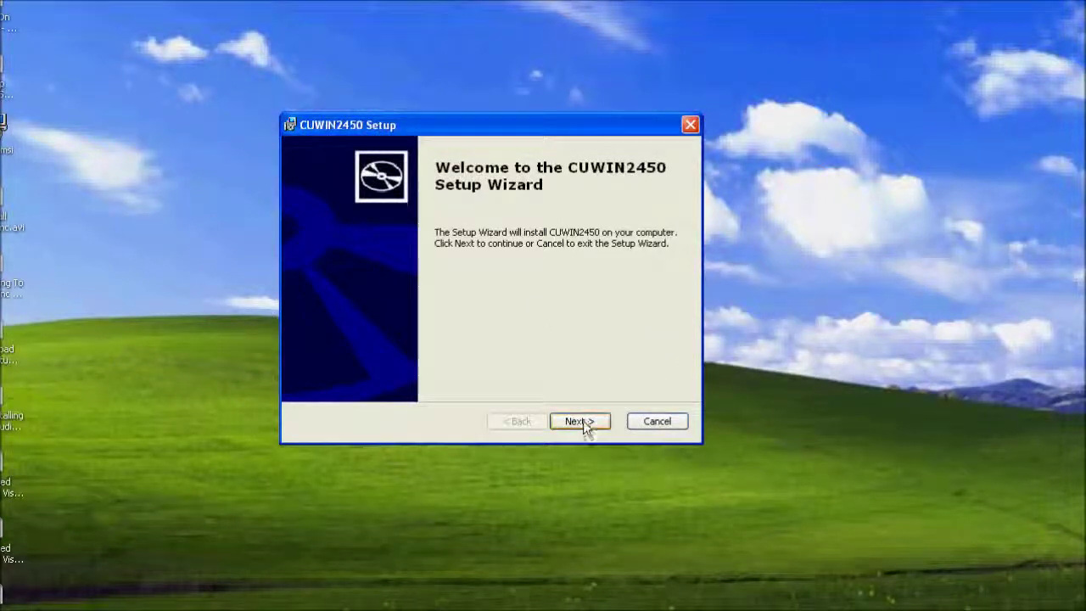
left_click(579, 421)
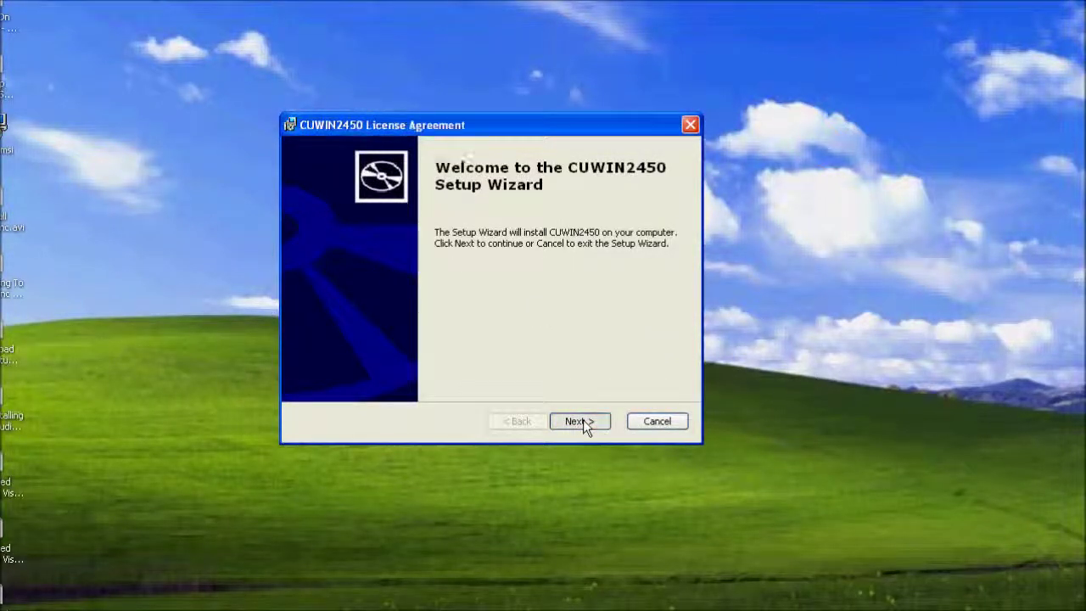
left_click(315, 392)
left_click(570, 423)
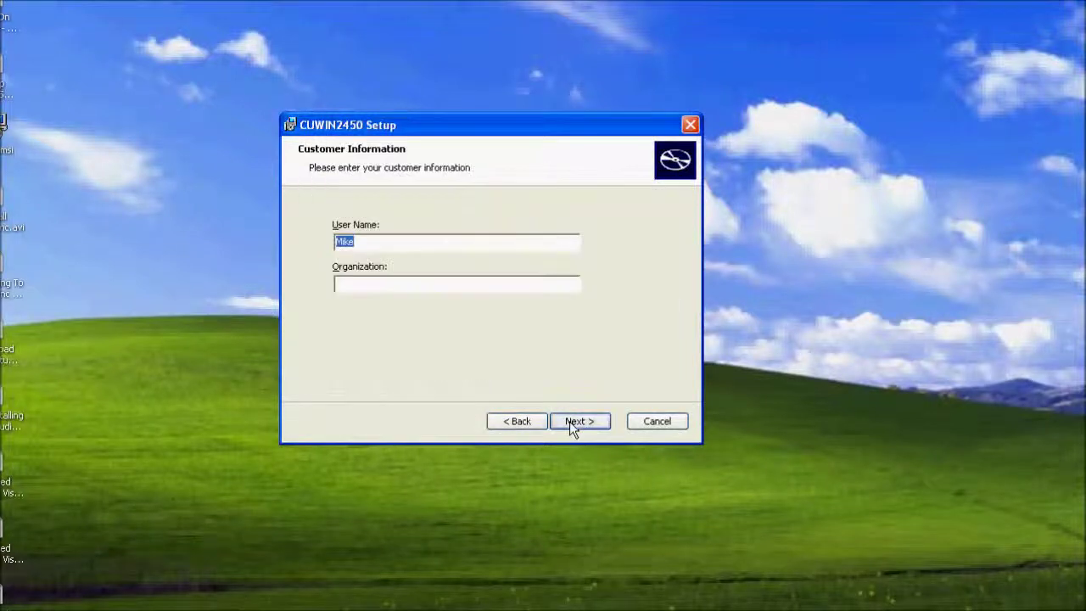
left_click(570, 421)
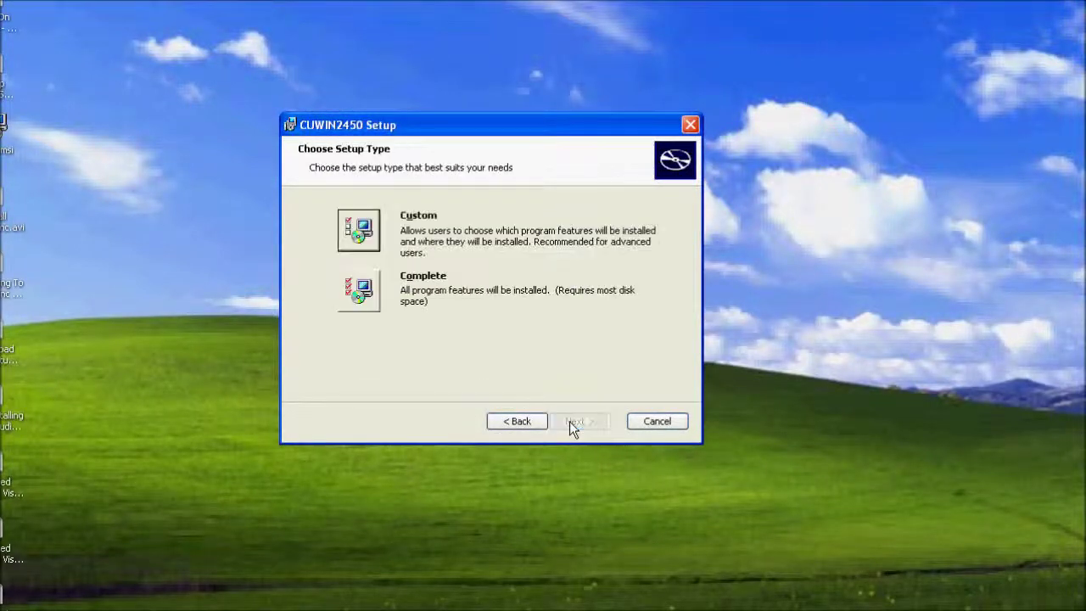
- Install the CUWIN2450 SDK with the Custom setup type, making the Documentation feature unavailable, and finish the wizard
left_click(344, 246)
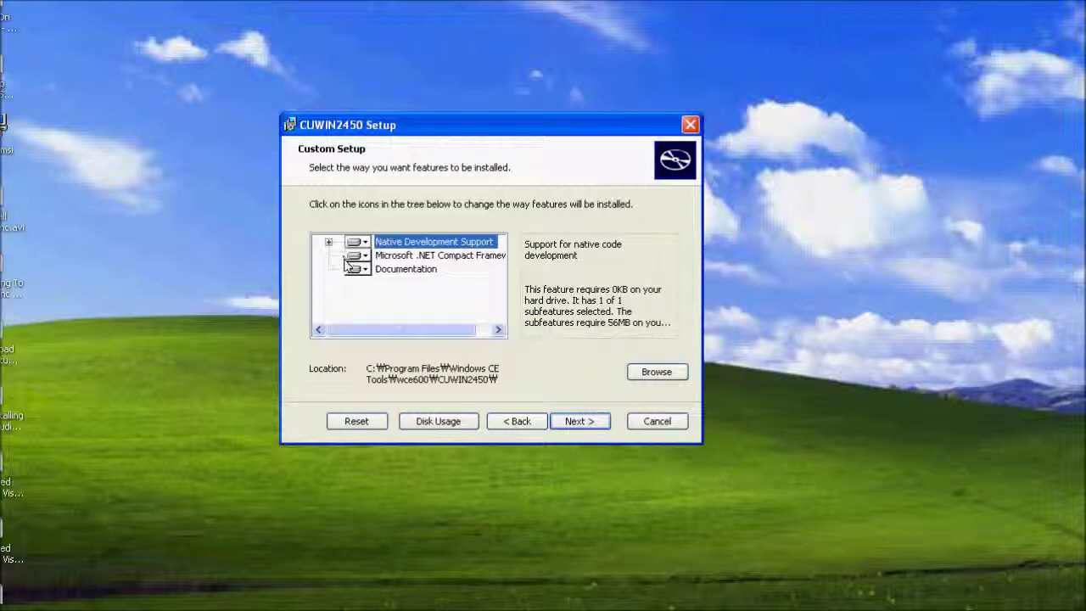
left_click(365, 269)
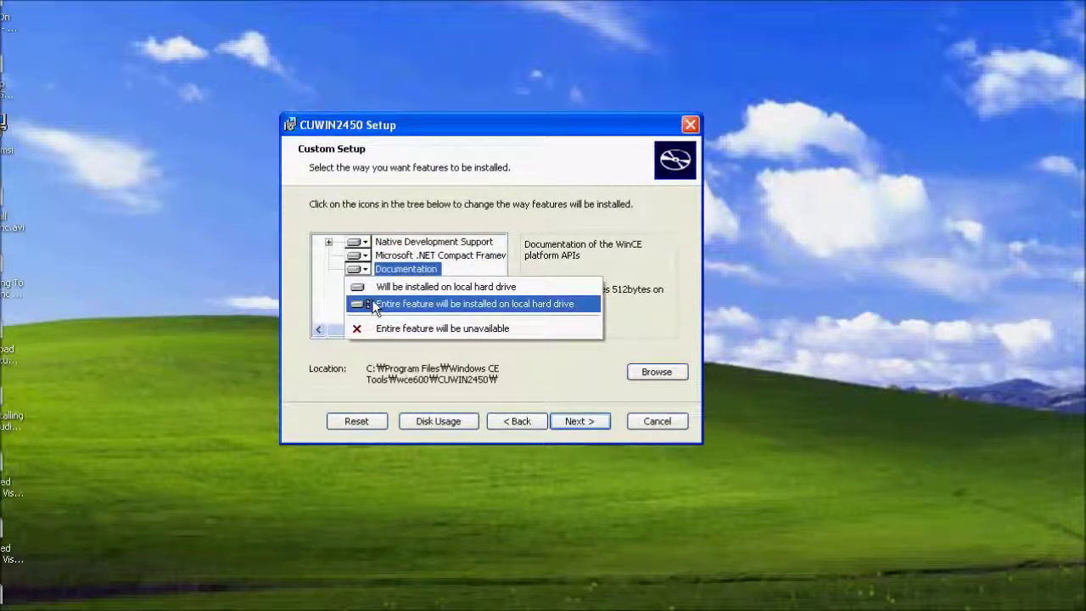
left_click(382, 330)
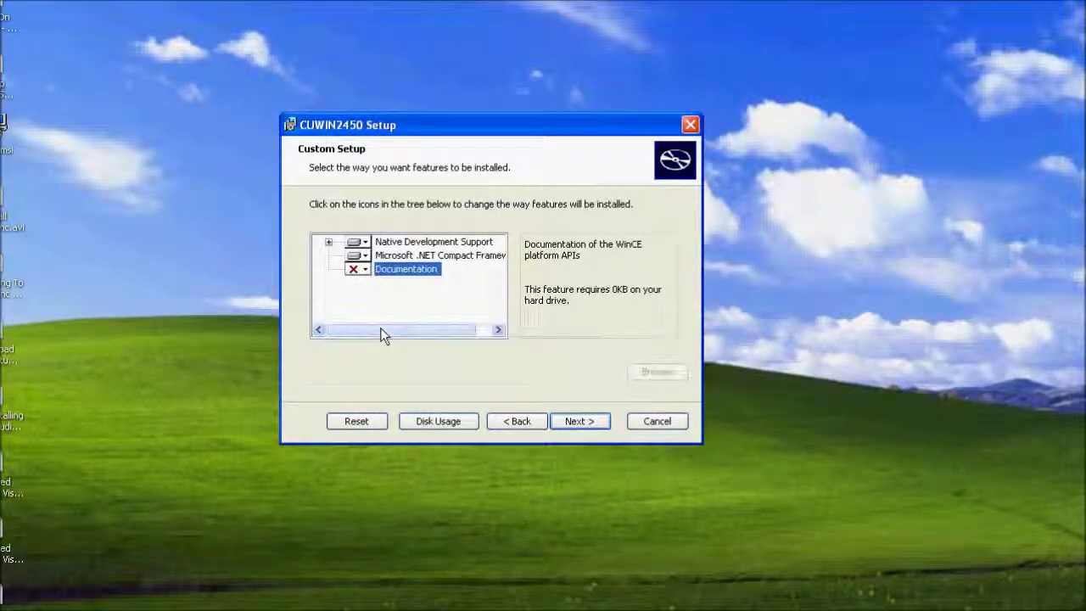
left_click(578, 421)
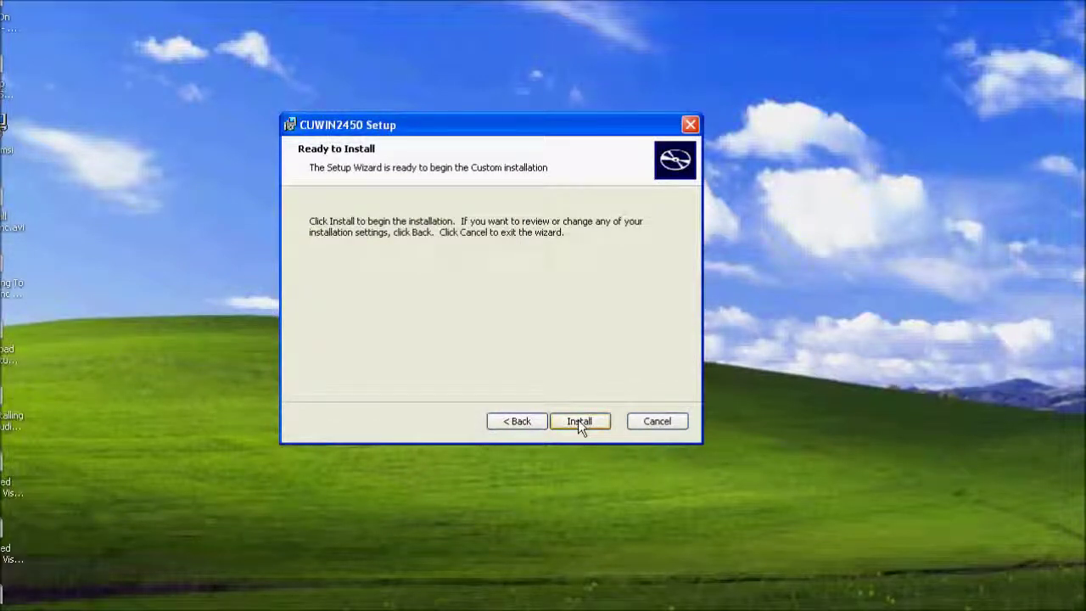
left_click(578, 420)
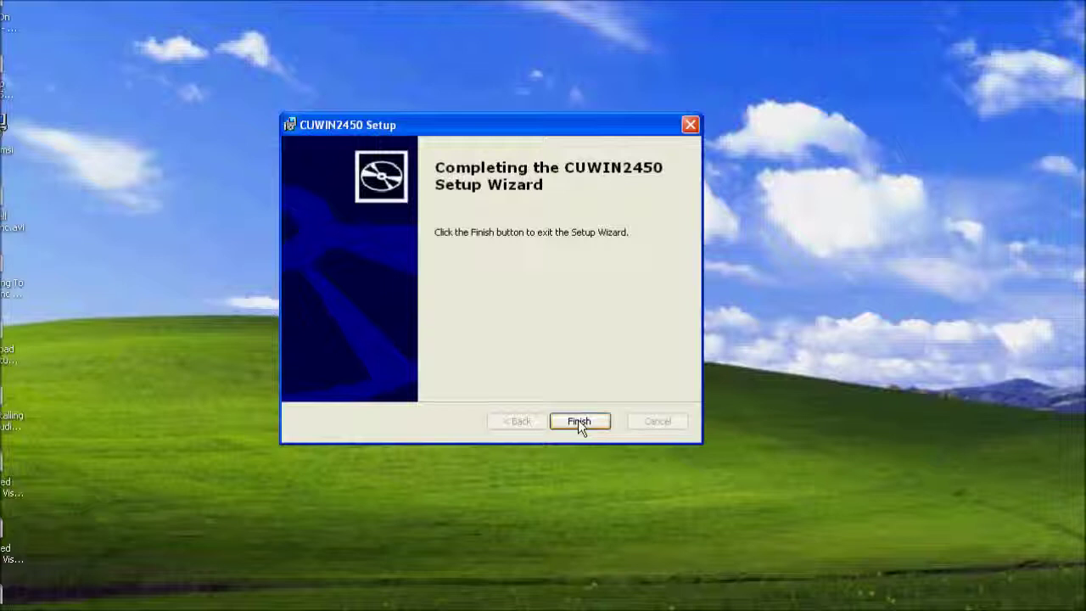
left_click(579, 421)
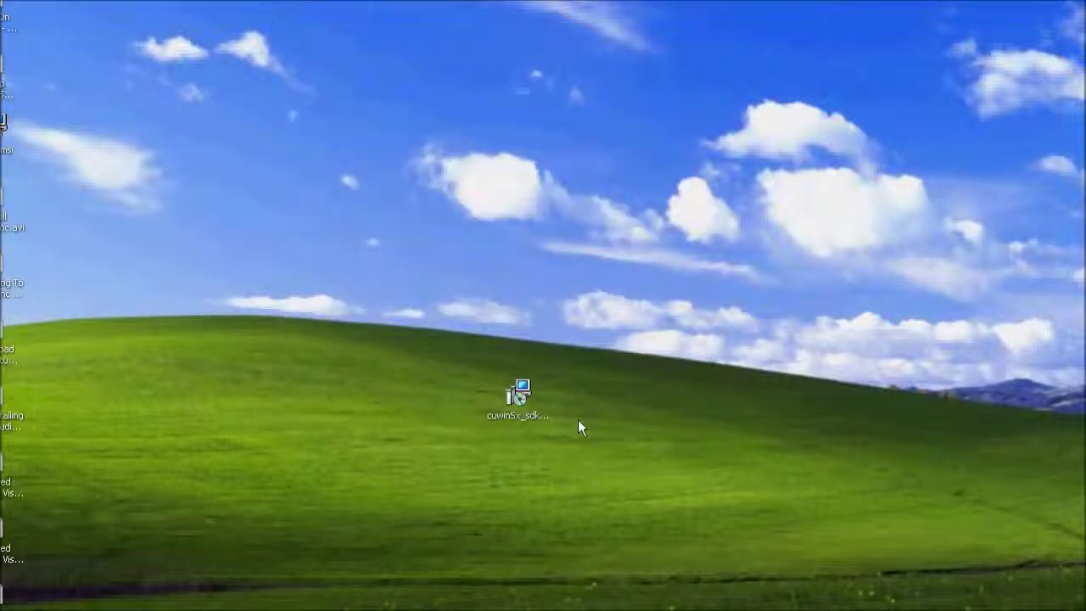